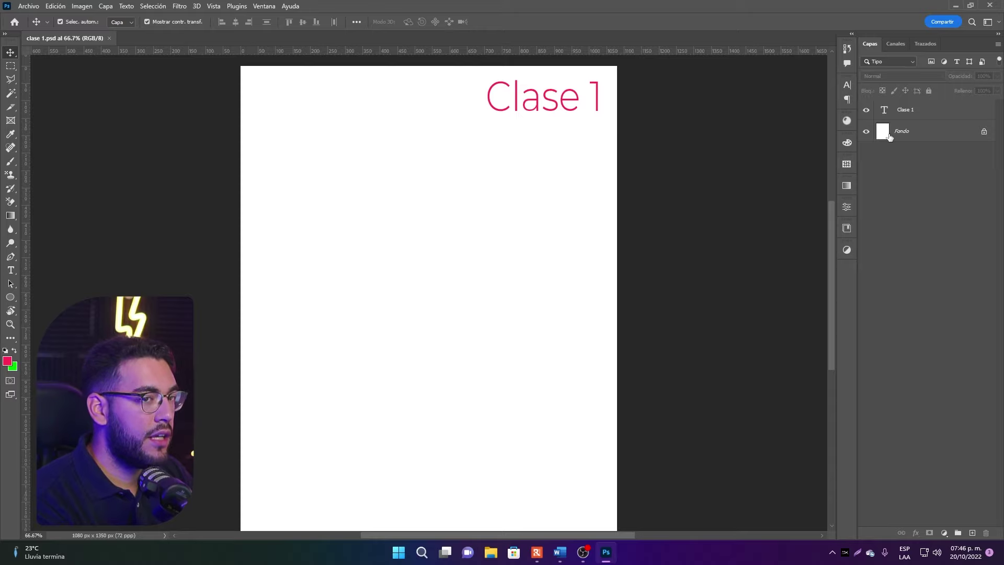
Change the heading text from 'Clase 1' to 'Clase 2'
{"action": "left_click", "coordinate": [919, 110]}
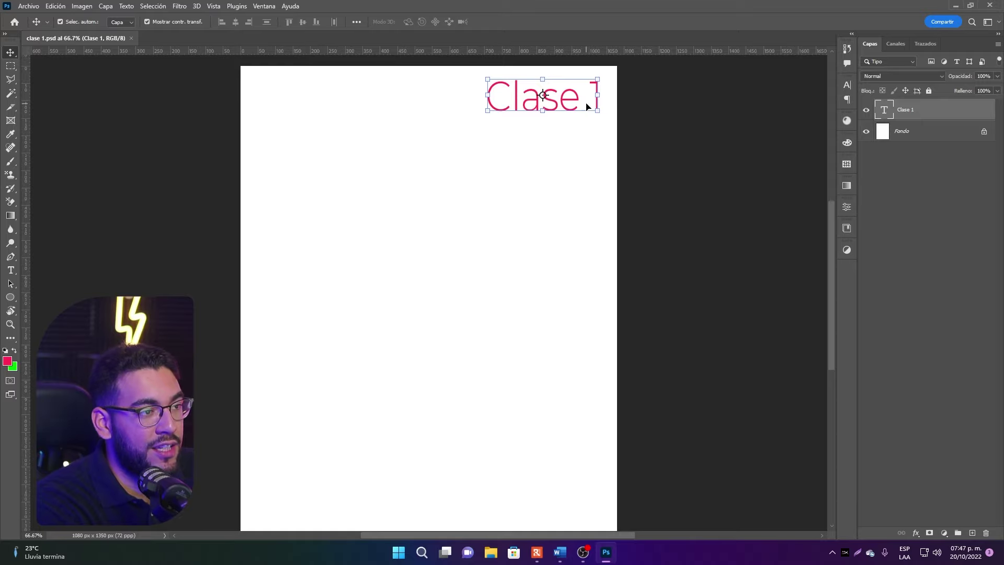
{"action": "double_click", "coordinate": [599, 97]}
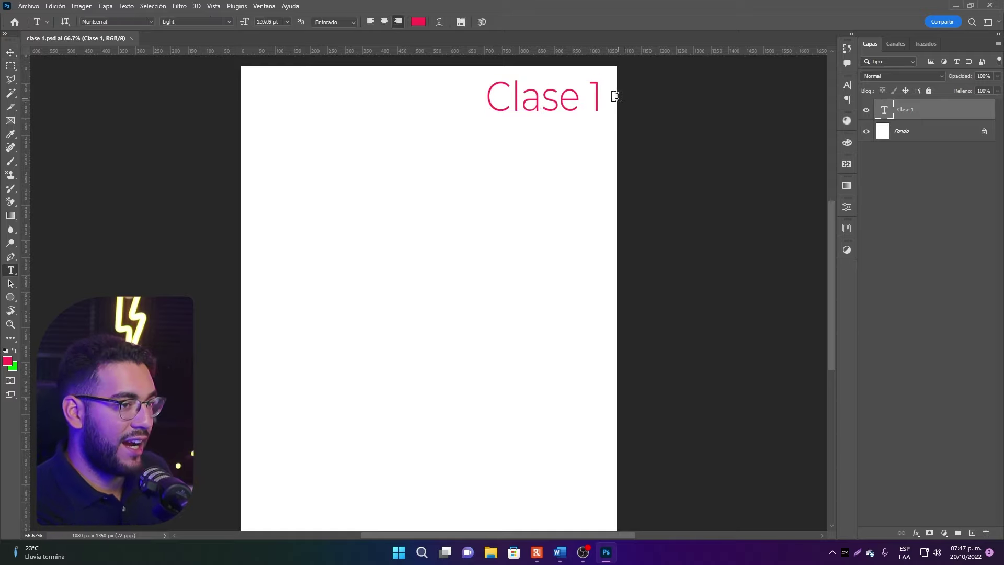
{"action": "left_click_drag", "start_coordinate": [607, 97], "coordinate": [592, 97]}
{"action": "type", "text": "2"}
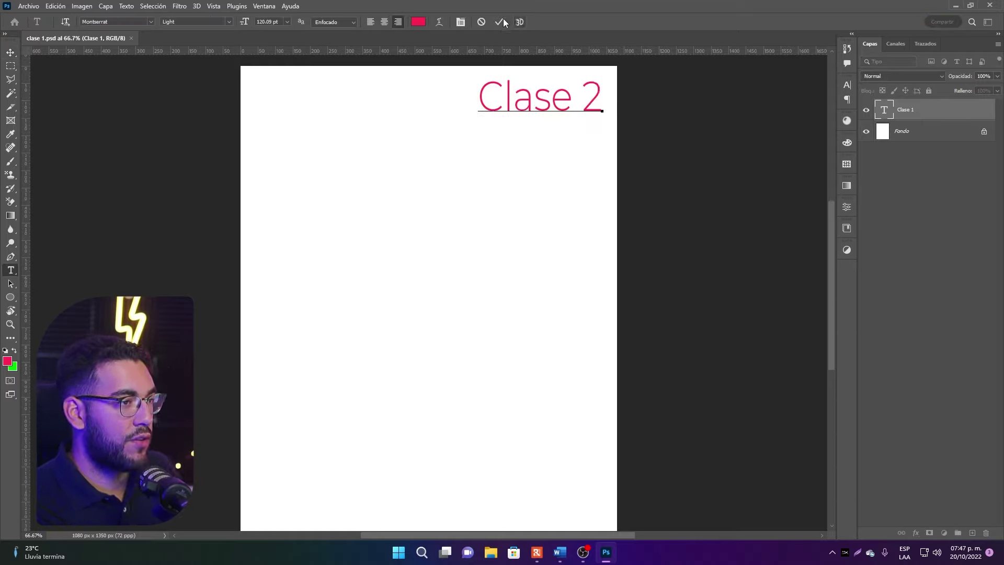
{"action": "left_click", "coordinate": [499, 21]}
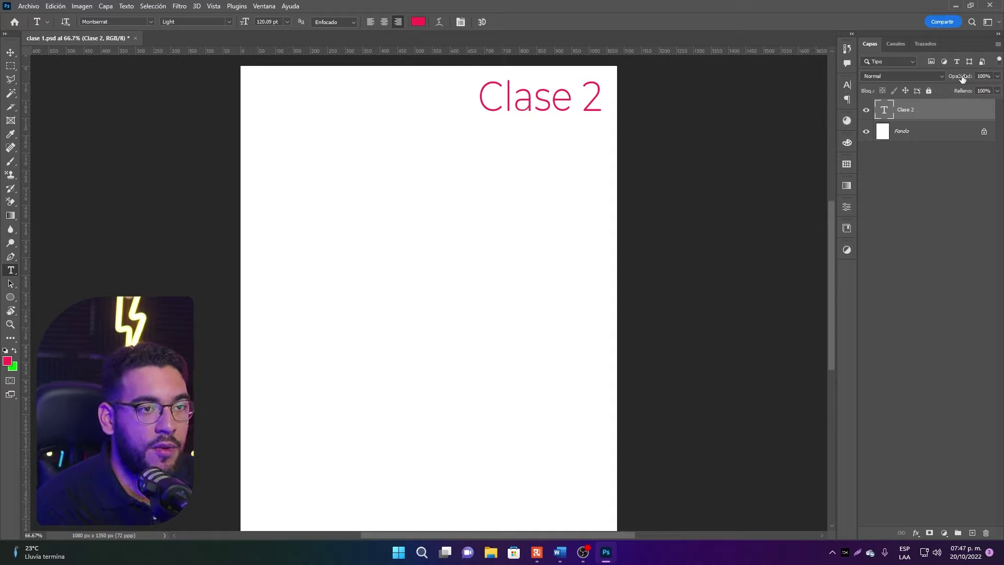
Fade the heading to 15% opacity and unlock the Fondo background as Capa 0
{"action": "left_click_drag", "start_coordinate": [915, 78], "coordinate": [917, 77]}
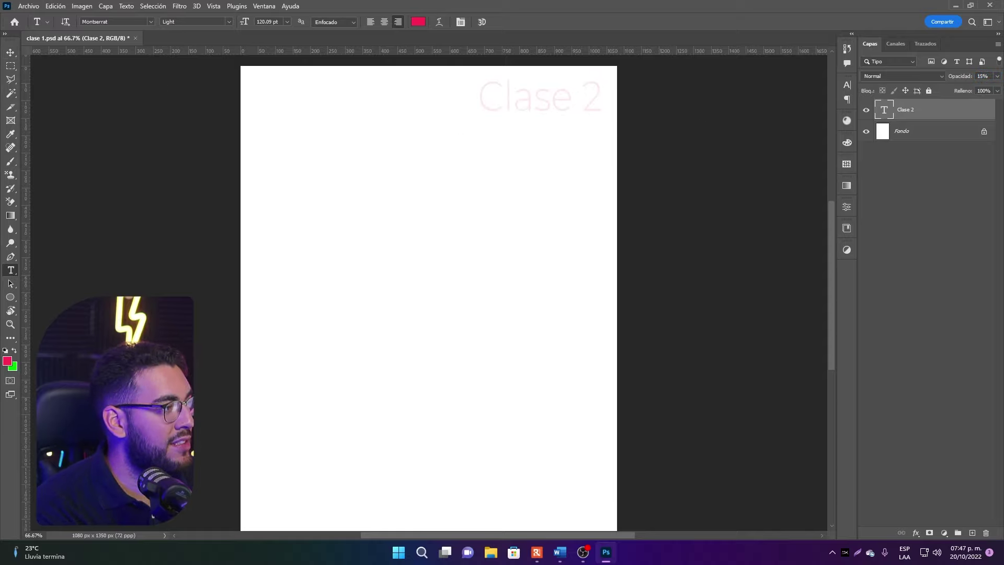
{"action": "left_click", "coordinate": [8, 55]}
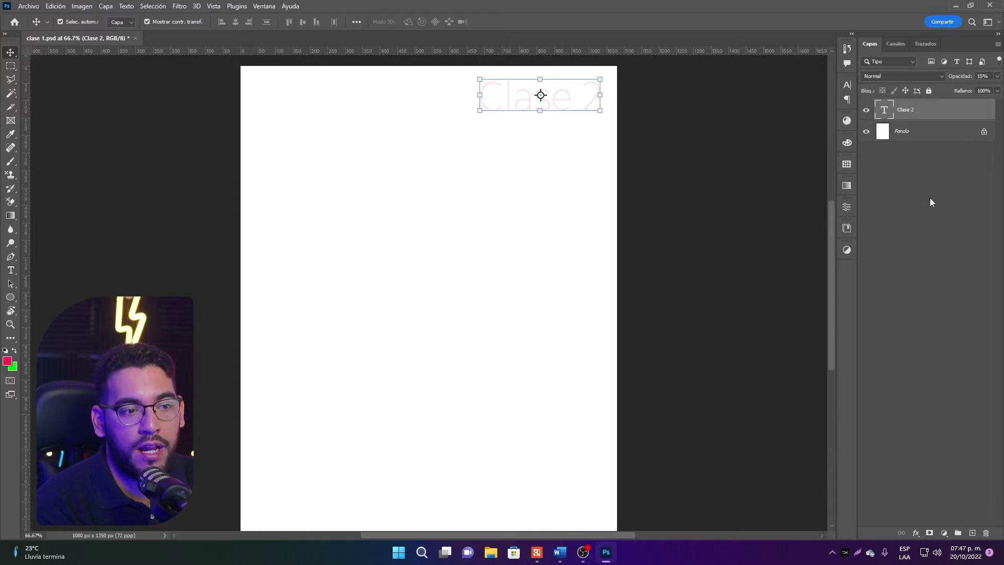
{"action": "left_click", "coordinate": [984, 134]}
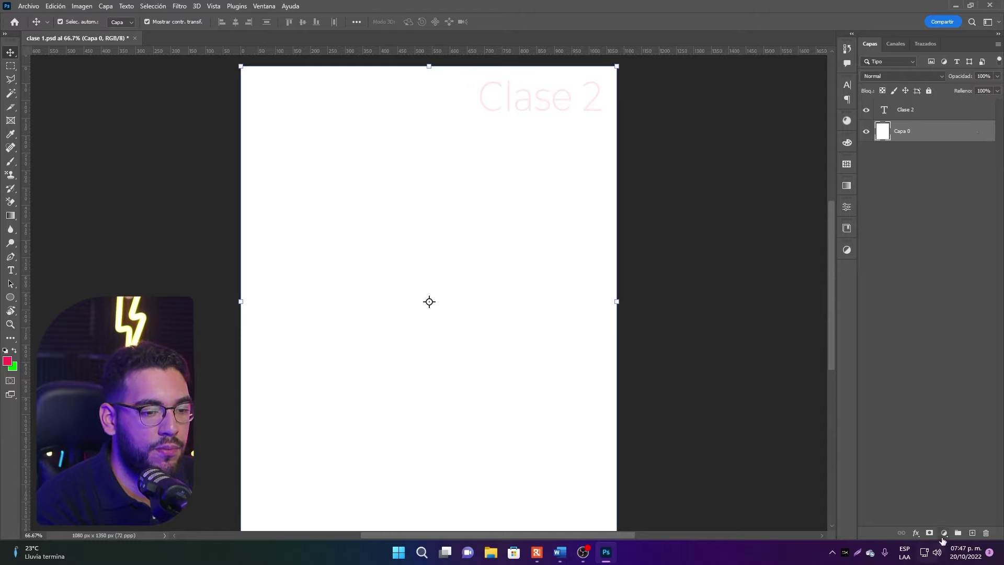
Add a bright blue #006cff Color uniforme fill layer beneath the Clase 2 heading
{"action": "left_click", "coordinate": [941, 533]}
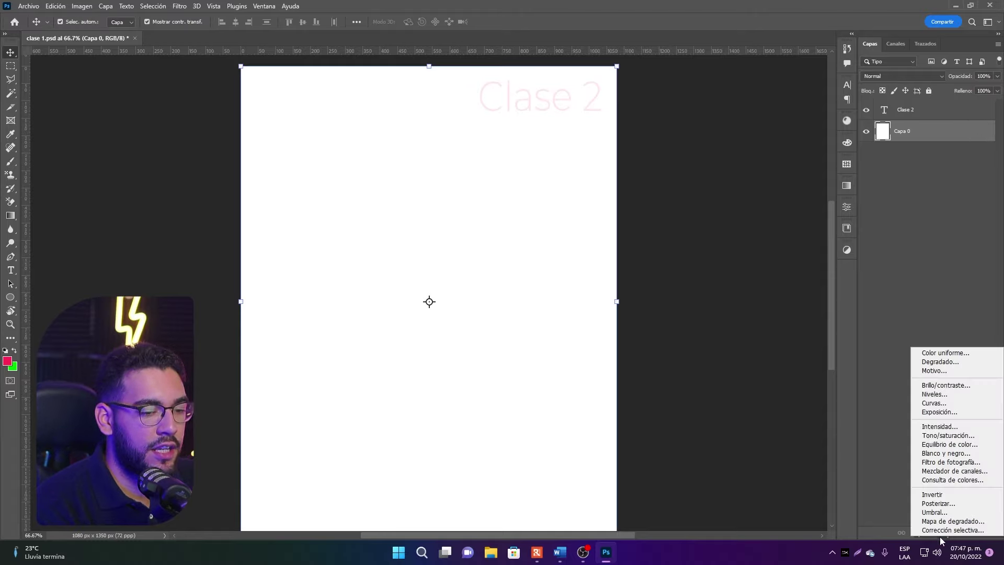
{"action": "left_click", "coordinate": [936, 353]}
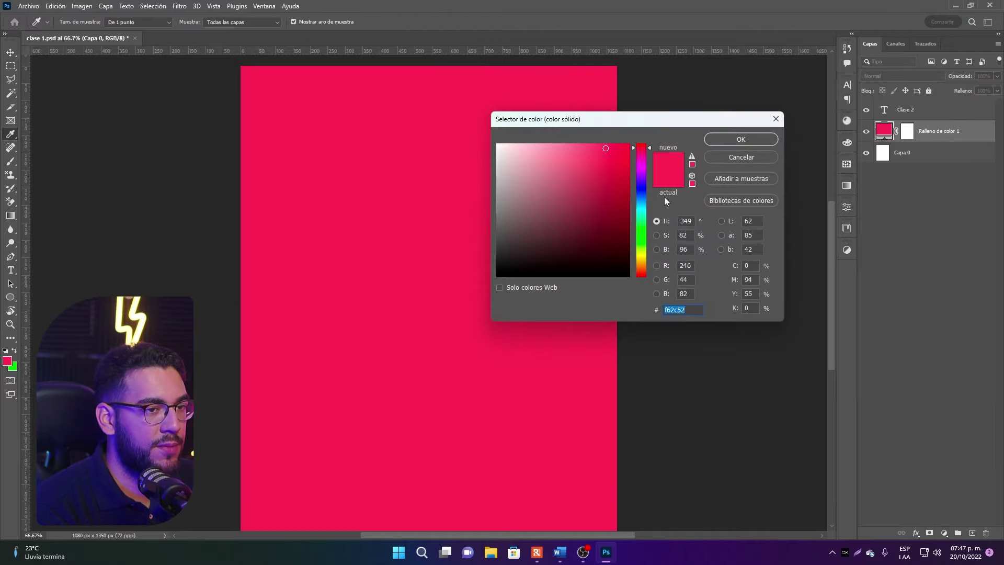
{"action": "mouse_move", "coordinate": [584, 168]}
{"action": "left_mouse_down"}
{"action": "mouse_move", "coordinate": [621, 198]}
{"action": "mouse_move", "coordinate": [626, 157]}
{"action": "left_mouse_up"}
{"action": "left_click", "coordinate": [641, 167]}
{"action": "left_click", "coordinate": [641, 190]}
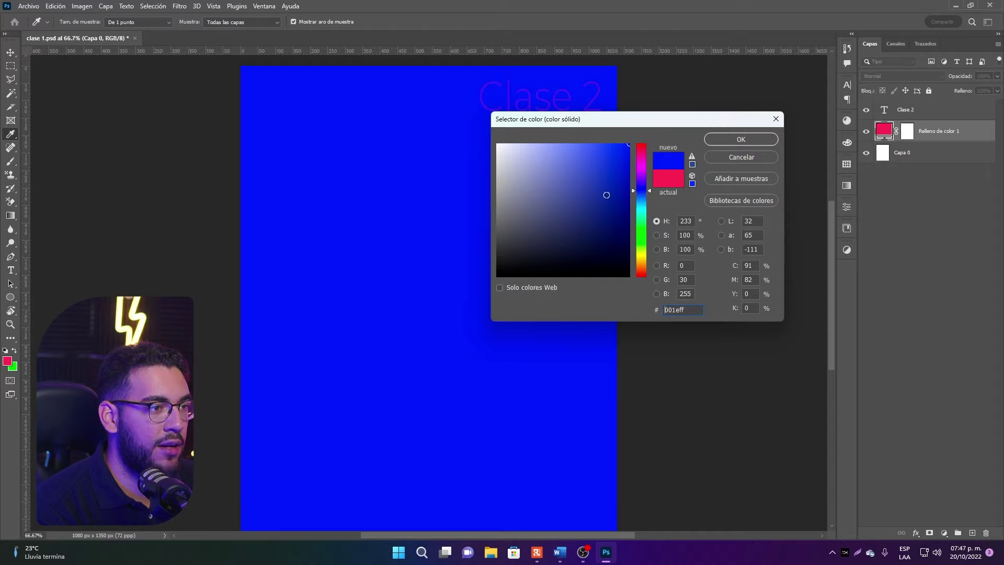
{"action": "left_click_drag", "start_coordinate": [605, 195], "coordinate": [619, 212]}
{"action": "left_click", "coordinate": [641, 197]}
{"action": "left_click_drag", "start_coordinate": [617, 157], "coordinate": [647, 141]}
{"action": "left_click", "coordinate": [745, 138]}
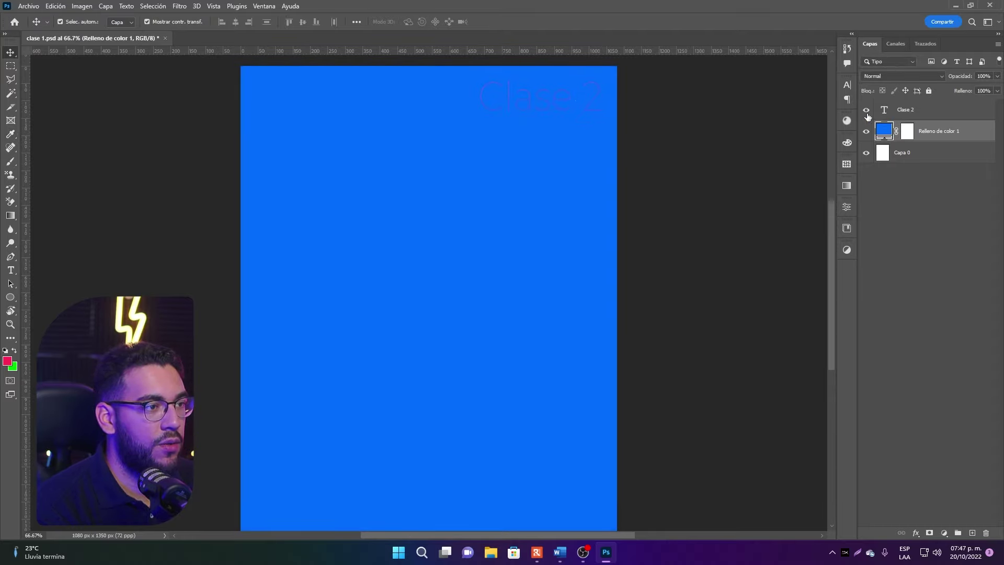
{"action": "left_click", "coordinate": [914, 119]}
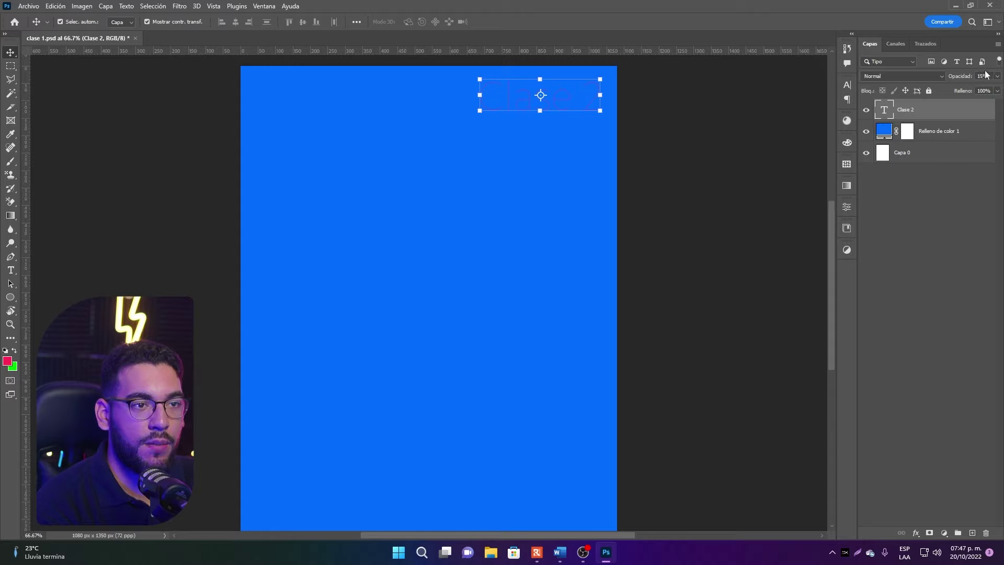
Toggle the layers' visibility, leaving Relleno de color 1 hidden and Clase 2 and Capa 0 visible
{"action": "left_click", "coordinate": [784, 122]}
{"action": "left_click", "coordinate": [867, 132]}
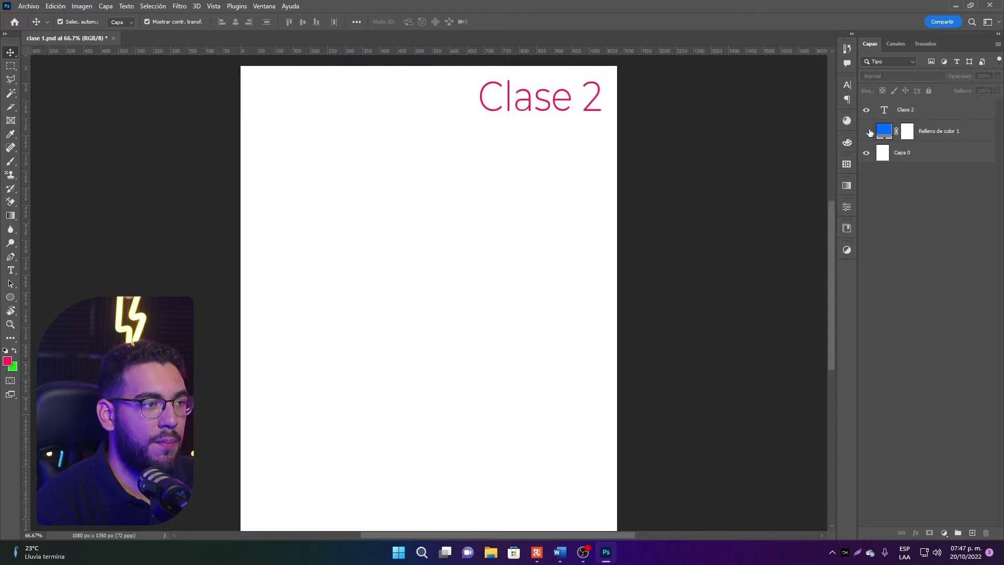
{"action": "left_click", "coordinate": [911, 154]}
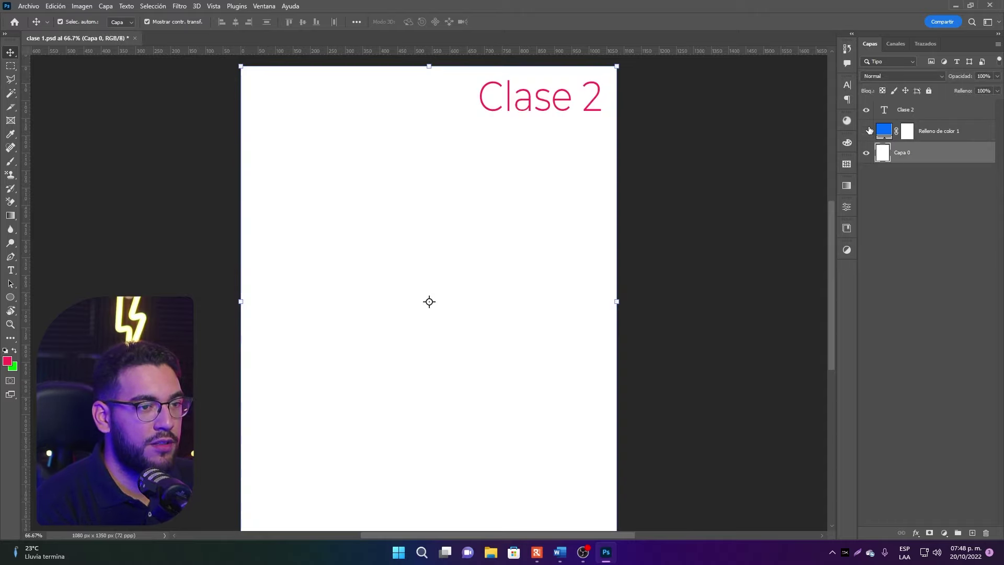
{"action": "left_click", "coordinate": [866, 110]}
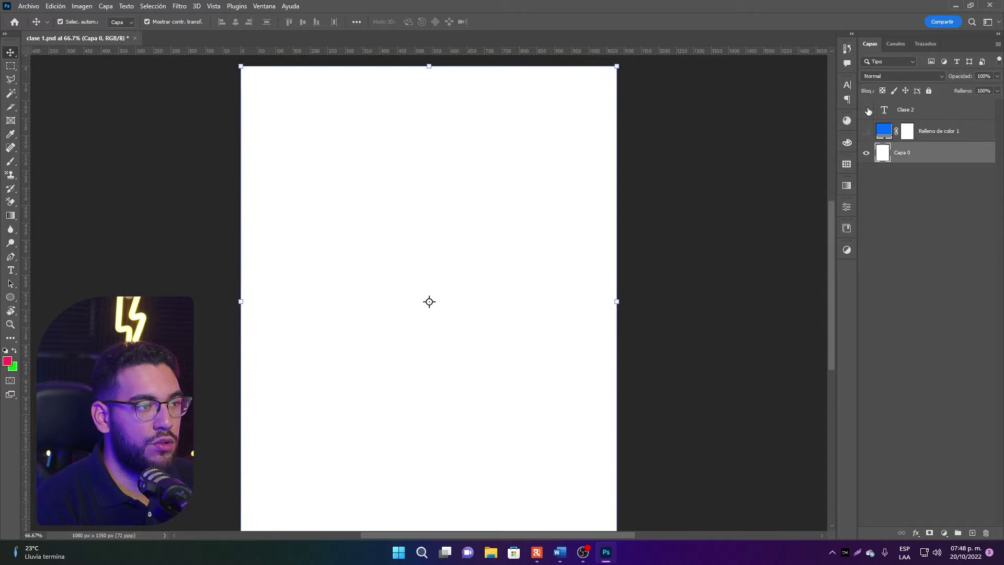
{"action": "left_click", "coordinate": [866, 110]}
{"action": "left_click", "coordinate": [866, 131]}
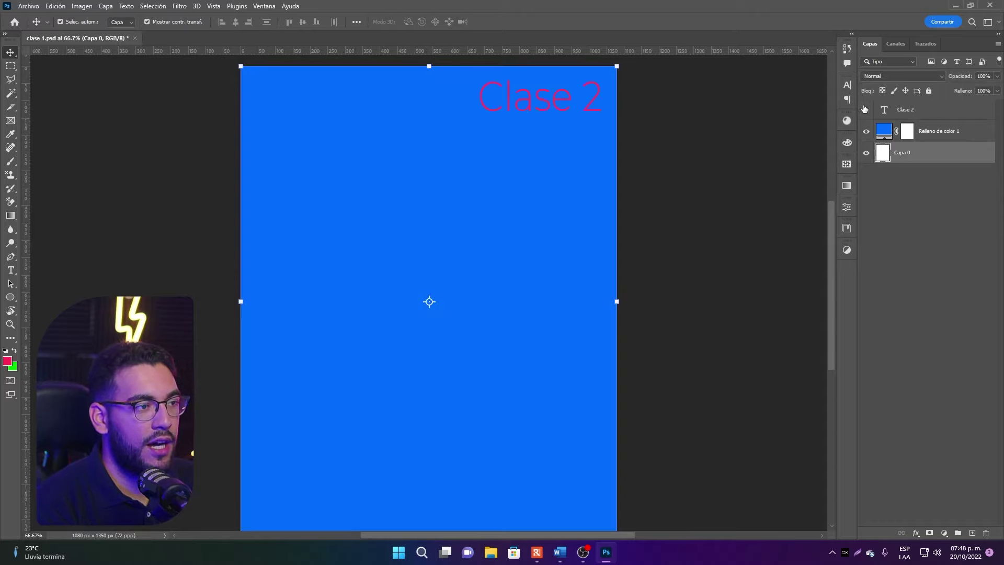
{"action": "left_click", "coordinate": [866, 128]}
{"action": "left_click", "coordinate": [864, 154]}
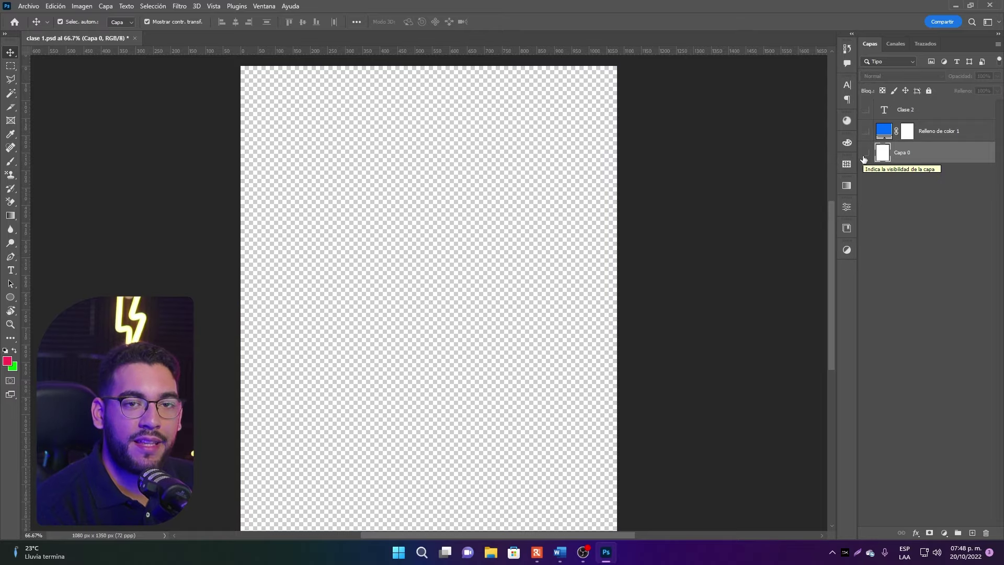
{"action": "left_click", "coordinate": [866, 153]}
{"action": "left_click", "coordinate": [867, 111]}
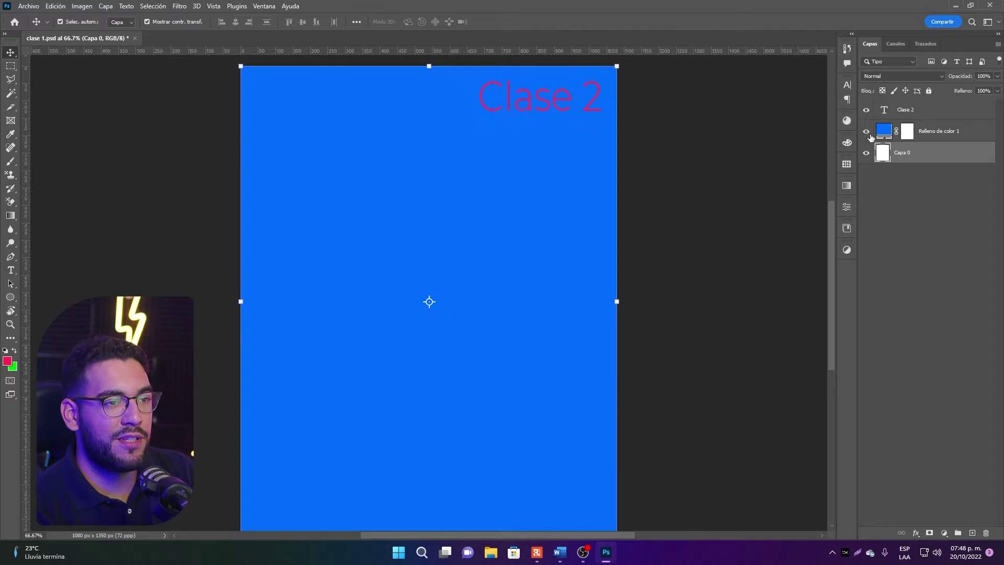
Show the blue fill again, then add a yellow #f6e52c solid colour fill layer
{"action": "left_click", "coordinate": [866, 131]}
{"action": "left_click", "coordinate": [946, 128]}
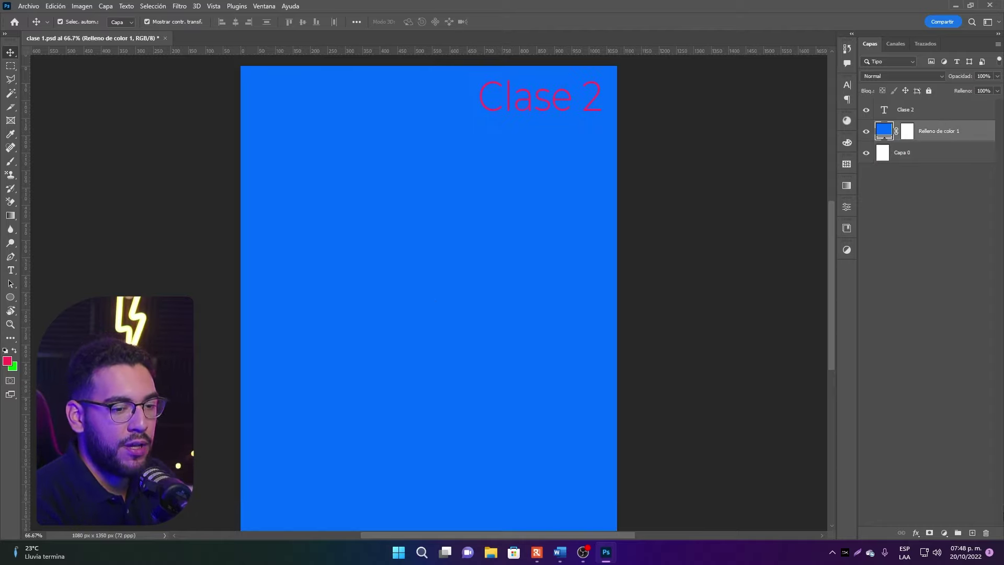
{"action": "left_click", "coordinate": [944, 533]}
{"action": "left_click", "coordinate": [936, 351]}
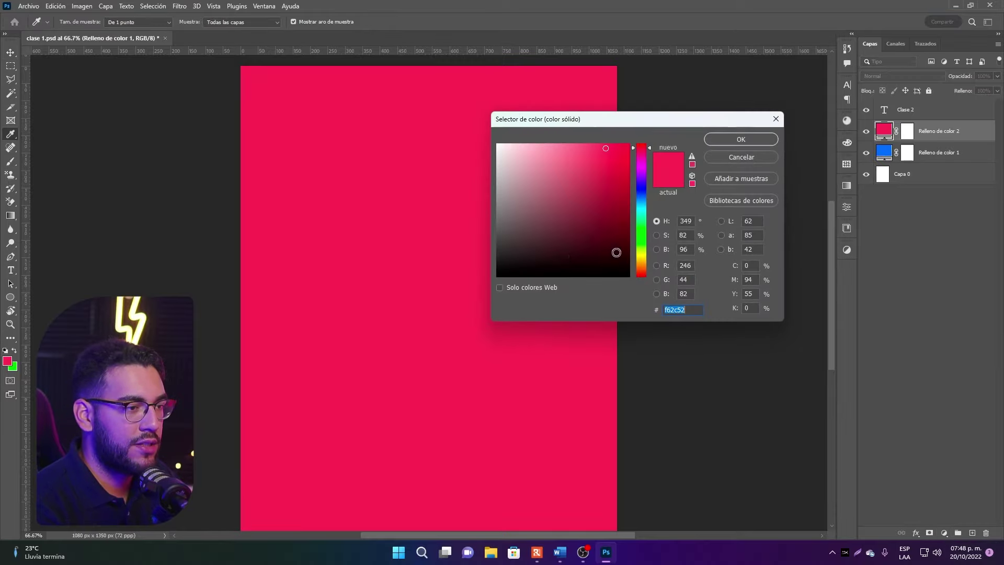
{"action": "left_click", "coordinate": [642, 228]}
{"action": "left_click_drag", "start_coordinate": [643, 232], "coordinate": [641, 260]}
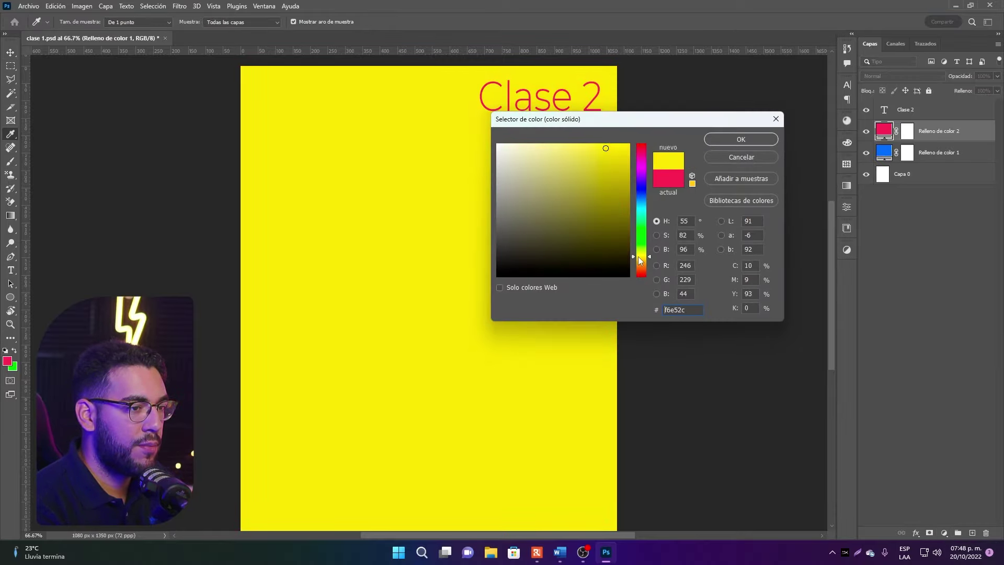
{"action": "left_click", "coordinate": [733, 140]}
Move the blue fill layer above the yellow fill and select Capa 0
{"action": "left_click", "coordinate": [866, 132]}
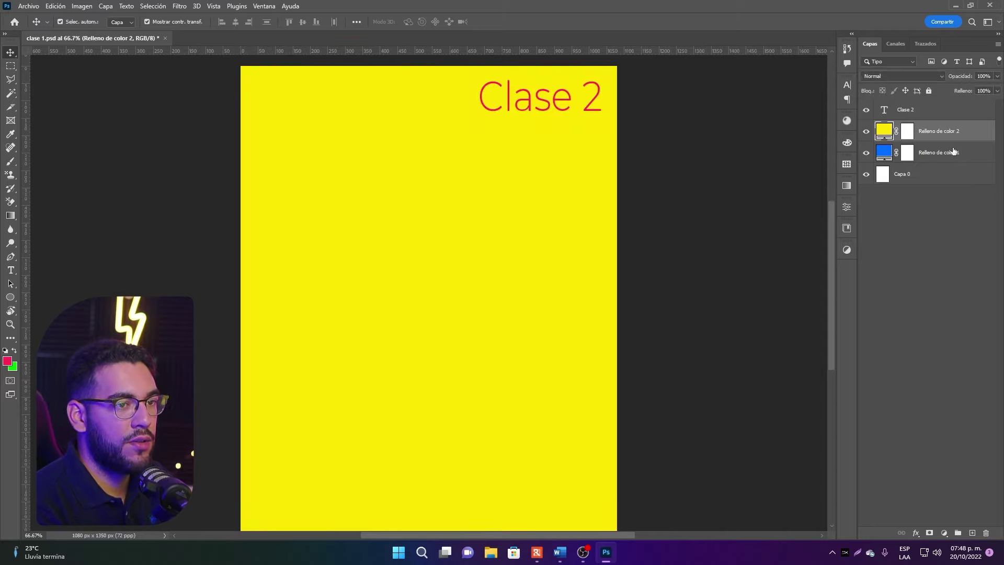
{"action": "left_click_drag", "start_coordinate": [950, 155], "coordinate": [948, 130]}
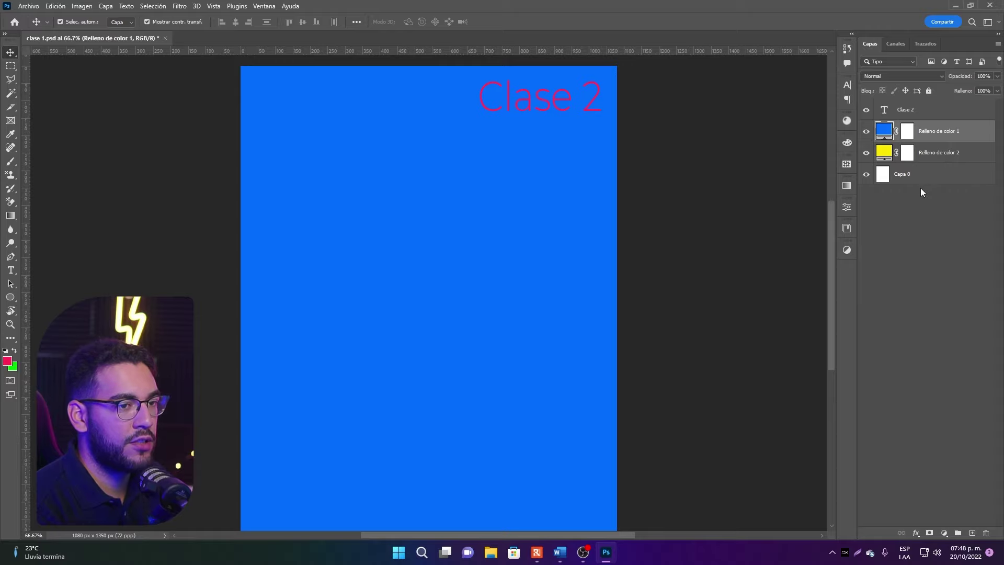
{"action": "mouse_move", "coordinate": [903, 175]}
{"action": "left_mouse_down"}
{"action": "mouse_move", "coordinate": [913, 129]}
{"action": "mouse_move", "coordinate": [909, 178]}
{"action": "left_mouse_up"}
Toggle the fill layers' visibility, then delete the yellow fill and undo it
{"action": "left_click", "coordinate": [865, 131]}
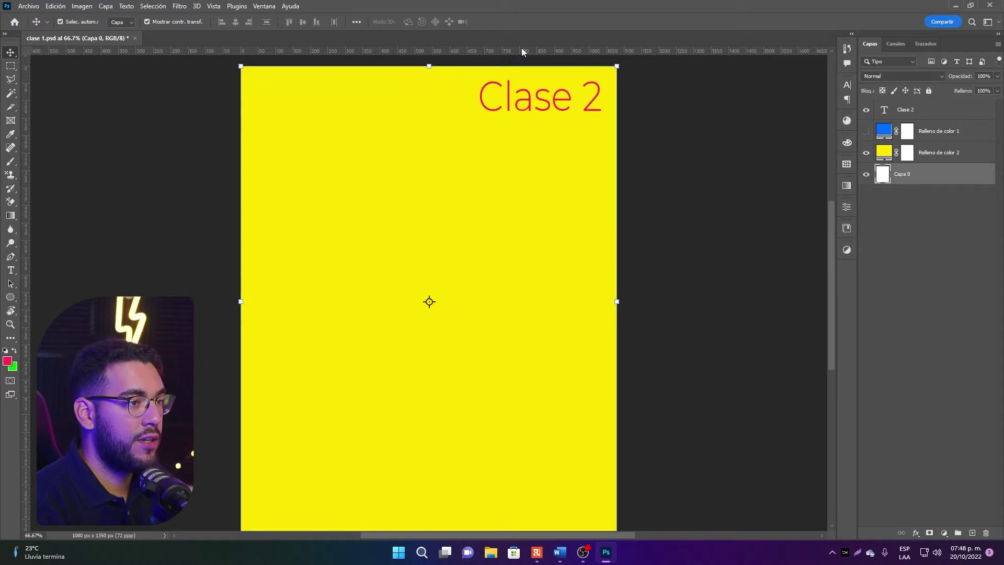
{"action": "left_click", "coordinate": [866, 152]}
{"action": "left_click", "coordinate": [866, 152]}
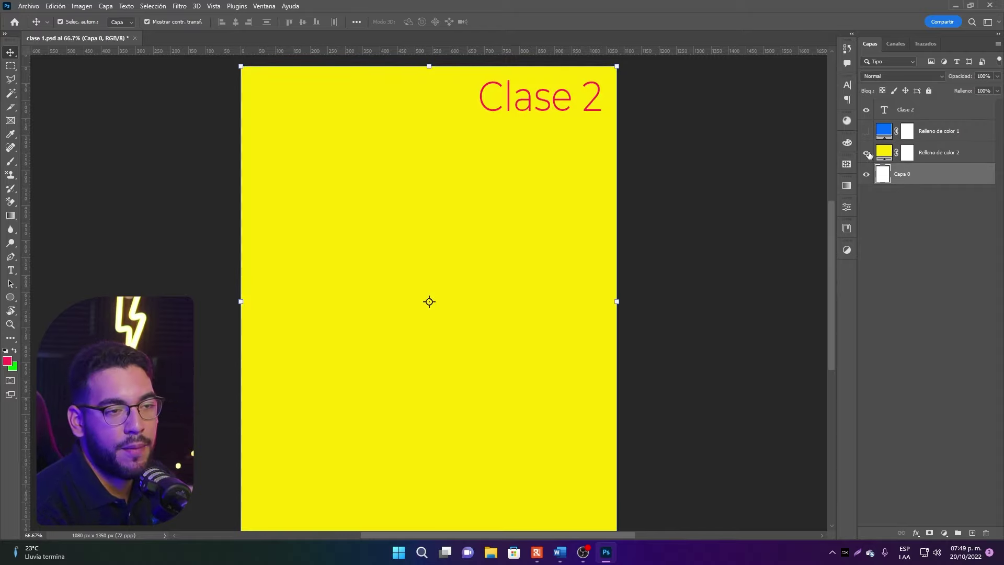
{"action": "left_click", "coordinate": [866, 152]}
{"action": "left_click", "coordinate": [948, 148]}
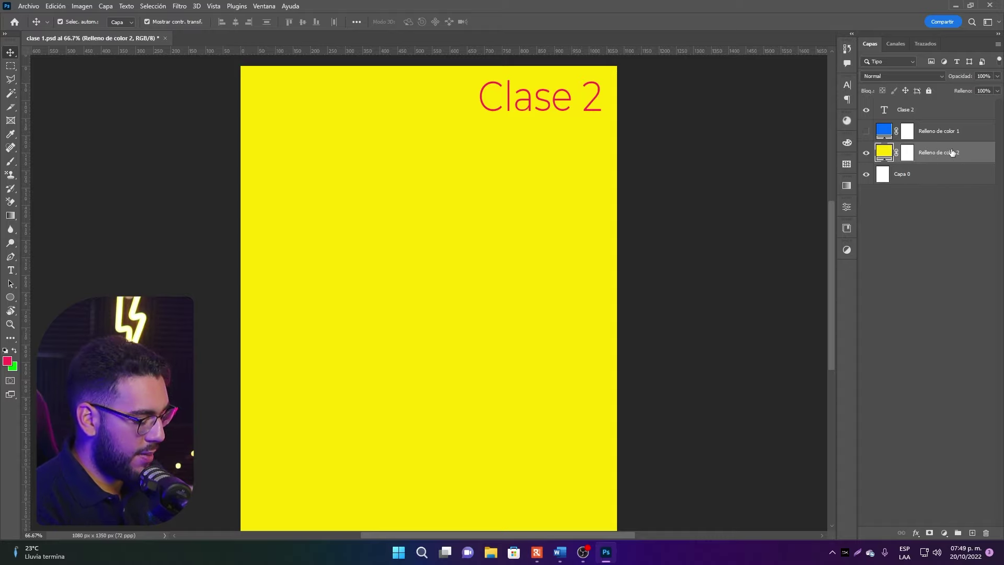
{"action": "key", "text": "Delete"}
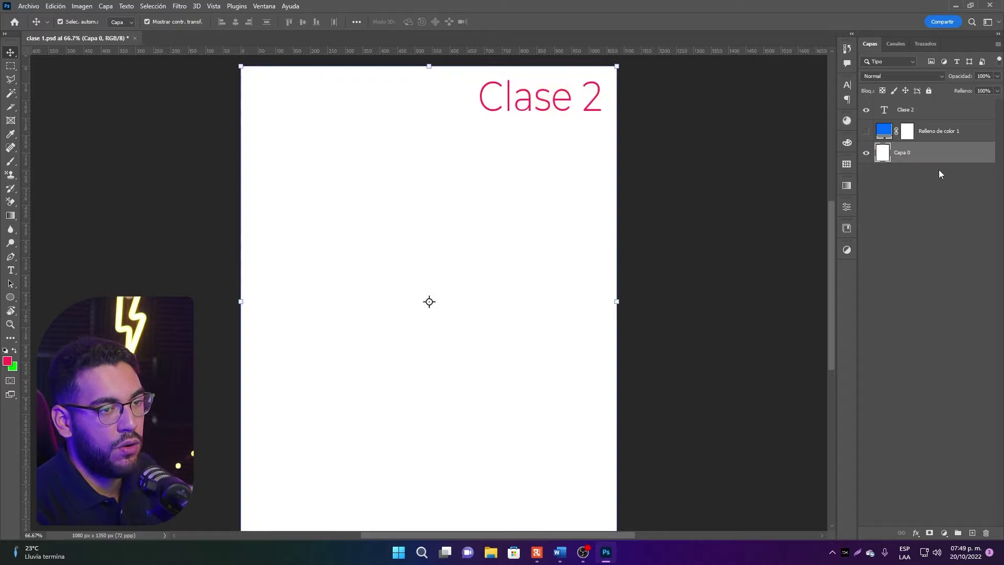
{"action": "key", "text": "ctrl+z"}
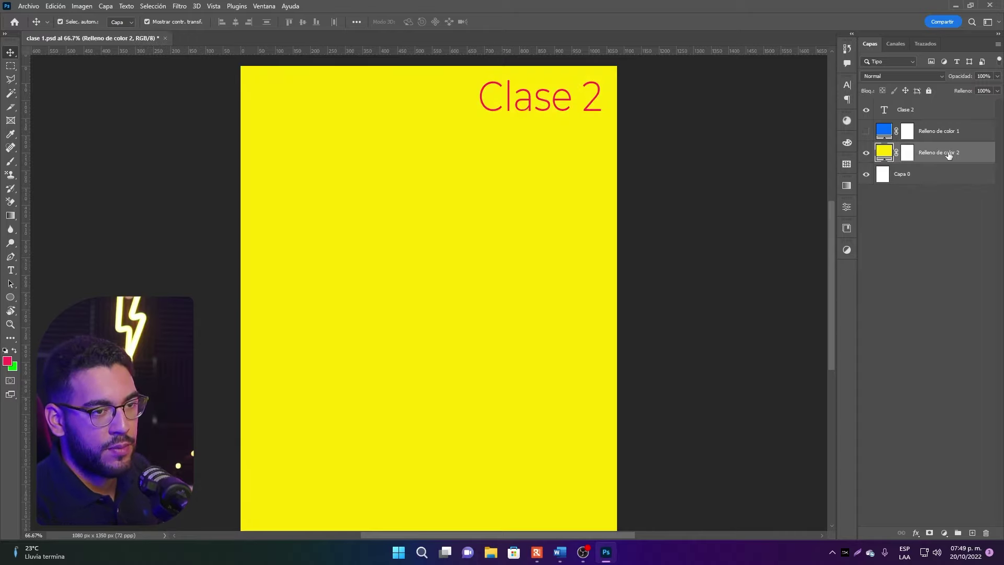
Delete the yellow Relleno de color 2 and the blue Relleno de color 1 fill layers
{"action": "left_click", "coordinate": [985, 533]}
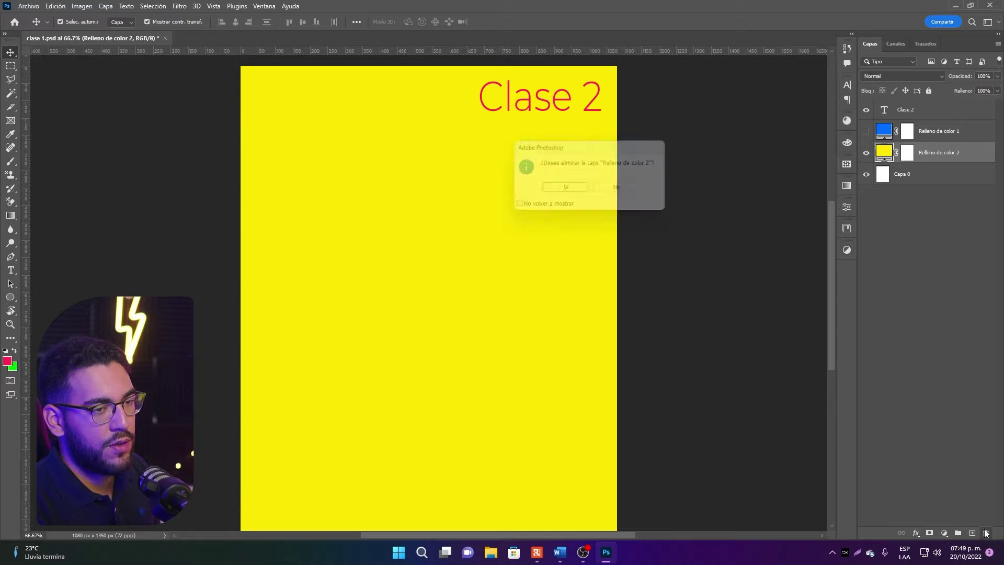
{"action": "left_click", "coordinate": [563, 191]}
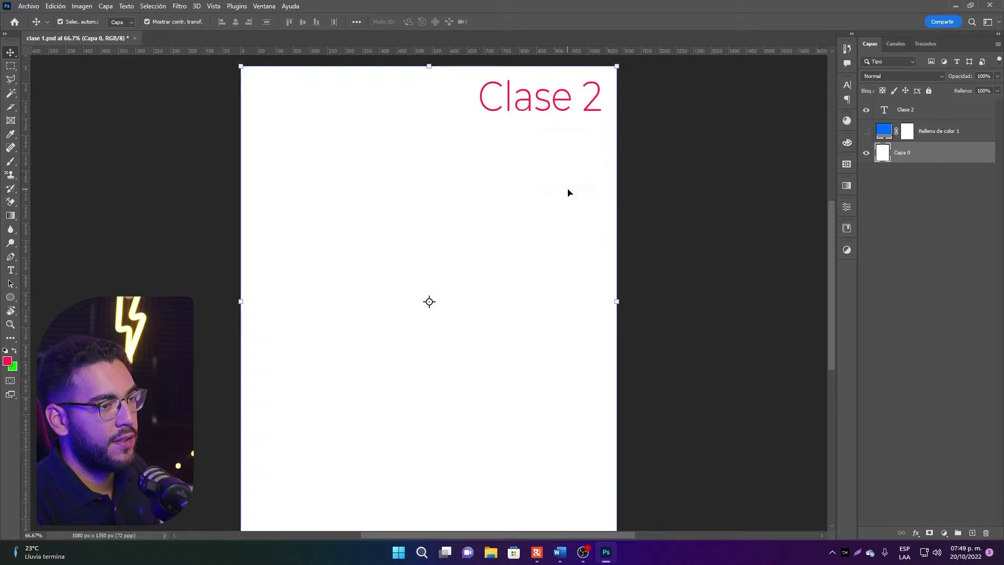
{"action": "left_click", "coordinate": [867, 131]}
{"action": "left_click_drag", "start_coordinate": [936, 131], "coordinate": [987, 534]}
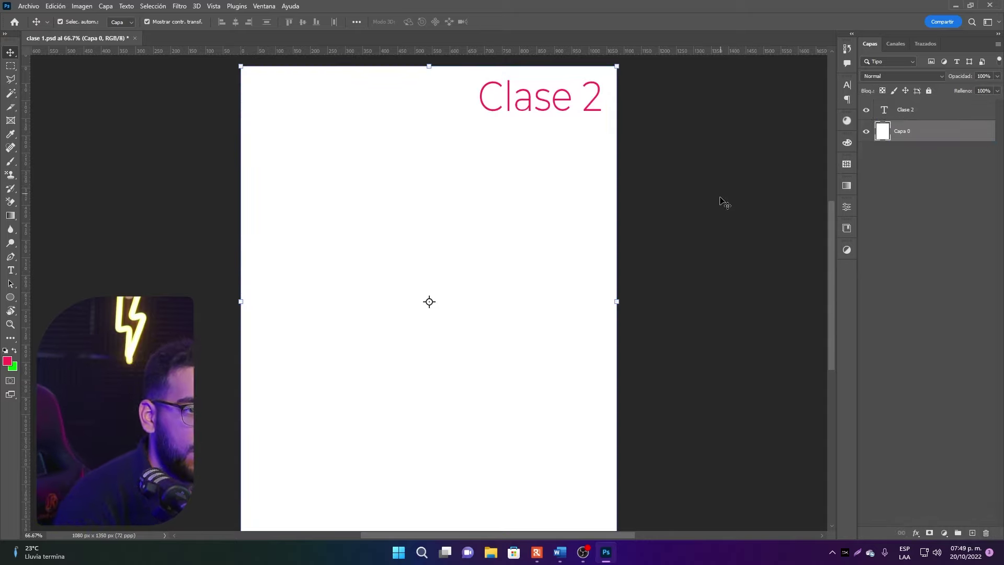
Add a pink solid colour fill layer above Capa 0
{"action": "left_click", "coordinate": [914, 76]}
{"action": "left_click", "coordinate": [914, 76]}
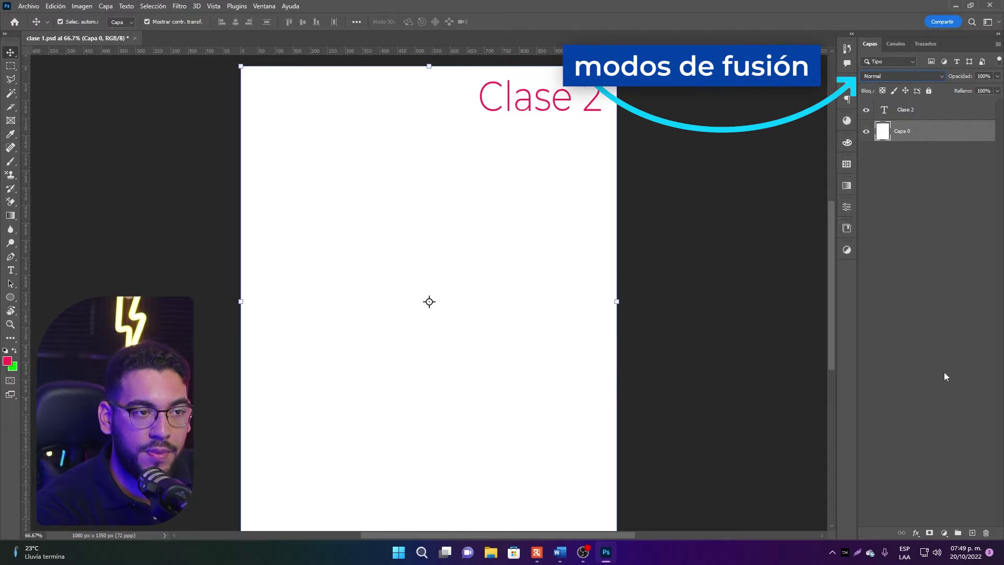
{"action": "left_click", "coordinate": [943, 533]}
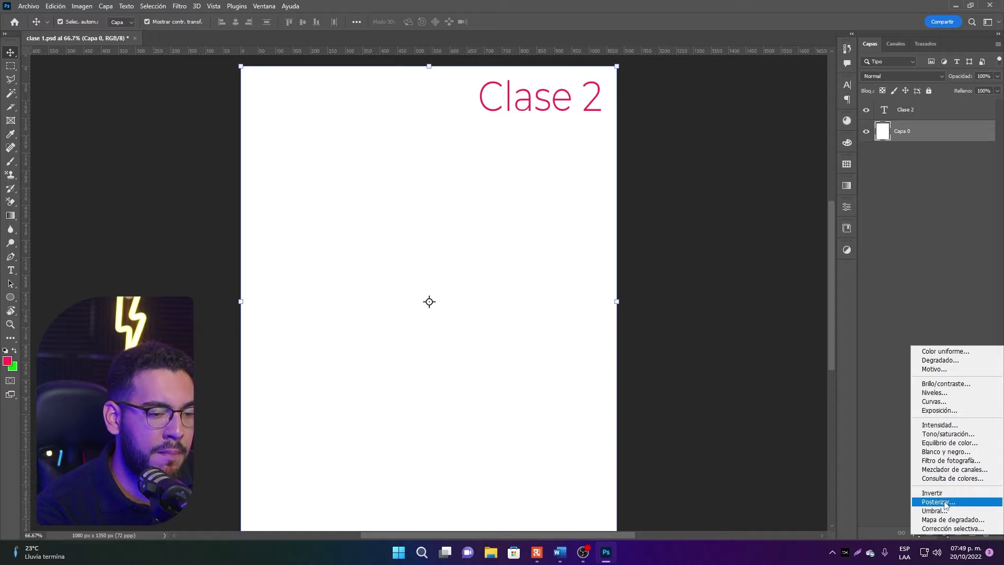
{"action": "left_click", "coordinate": [944, 352]}
{"action": "left_click", "coordinate": [766, 139]}
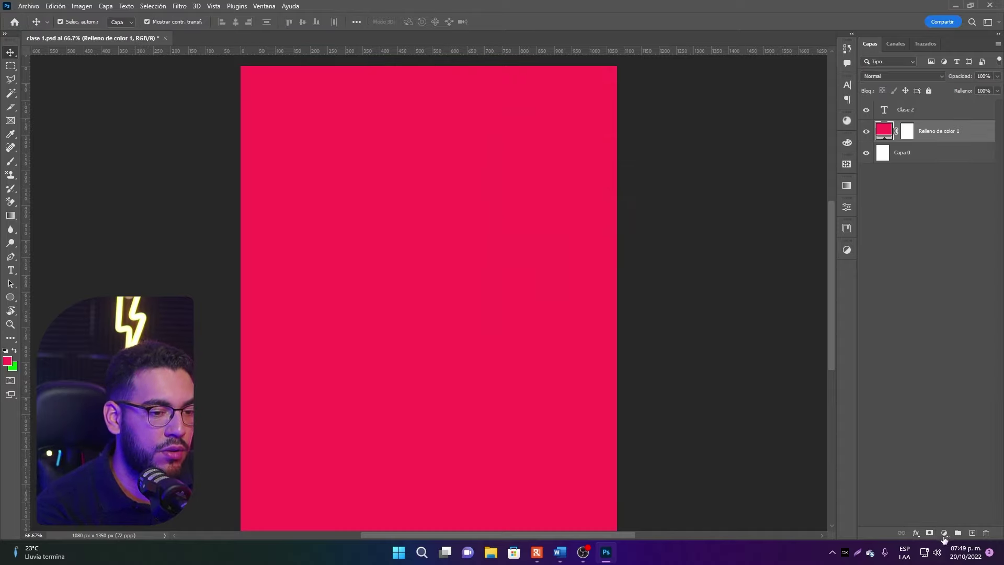
Add a second solid colour fill layer set to bright green #00ff36
{"action": "left_click", "coordinate": [945, 533]}
{"action": "left_click", "coordinate": [940, 350]}
{"action": "mouse_move", "coordinate": [652, 262]}
{"action": "left_mouse_down"}
{"action": "mouse_move", "coordinate": [642, 257]}
{"action": "mouse_move", "coordinate": [654, 233]}
{"action": "left_mouse_up"}
{"action": "left_click", "coordinate": [741, 139]}
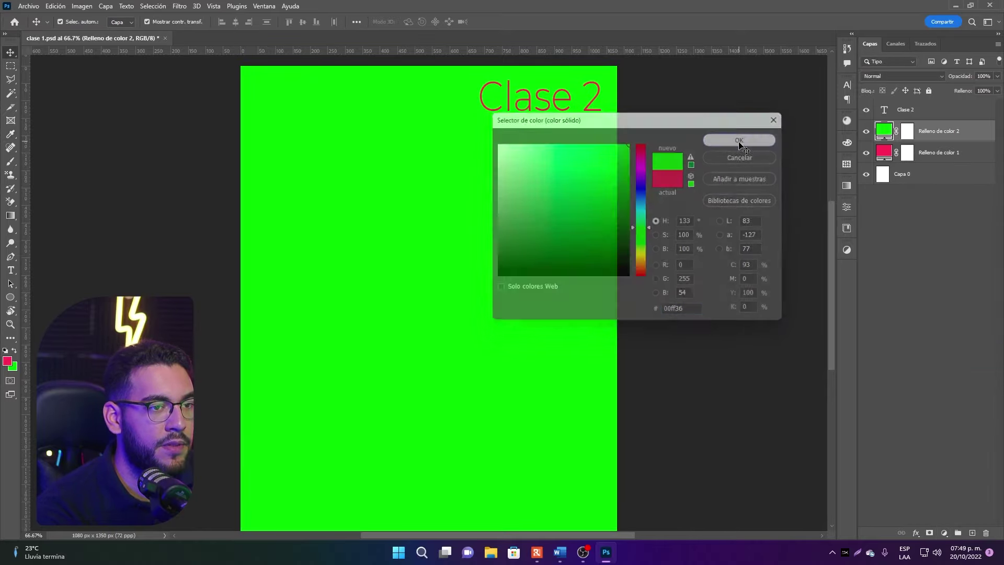
{"action": "left_click", "coordinate": [892, 76]}
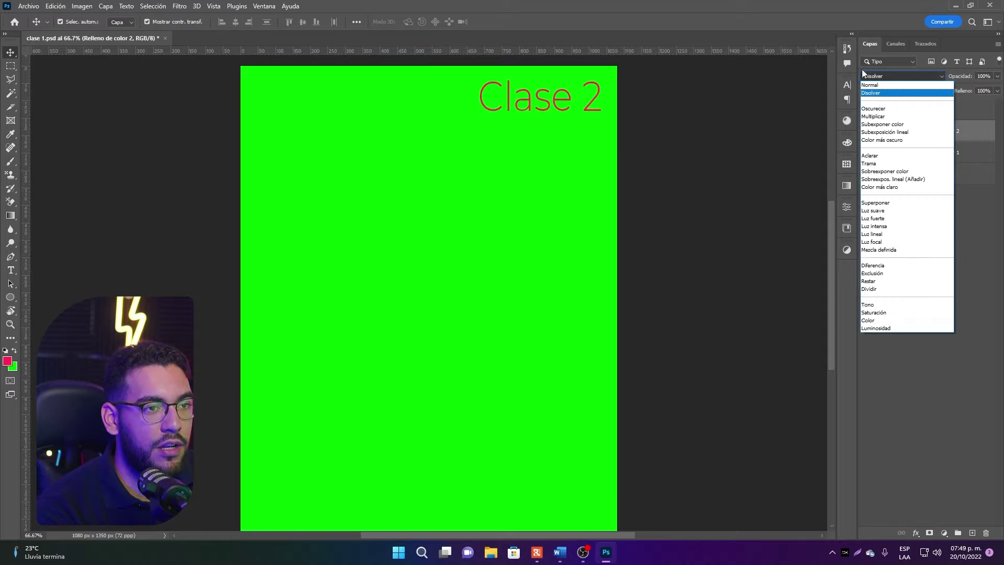
{"action": "left_click", "coordinate": [874, 77]}
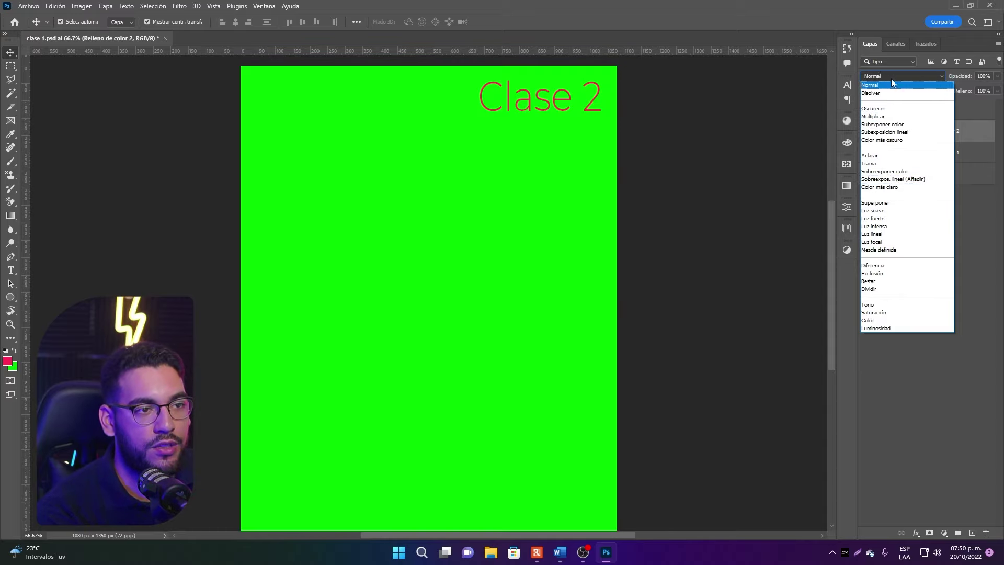
{"action": "left_click", "coordinate": [892, 79]}
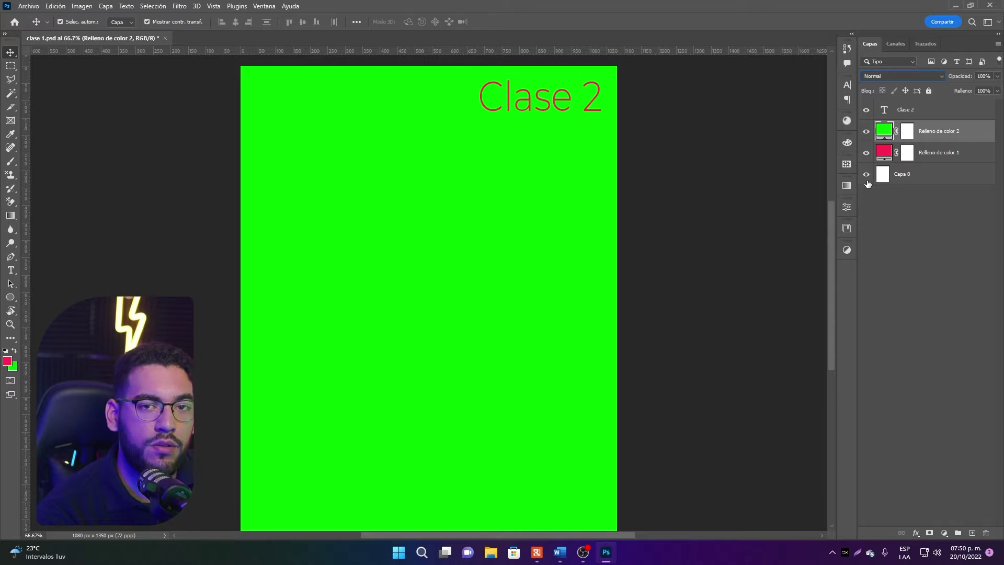
Hide the green Relleno de color 2 fill, leaving the pink Relleno de color 1 showing
{"action": "left_click", "coordinate": [862, 131]}
{"action": "left_click", "coordinate": [863, 150]}
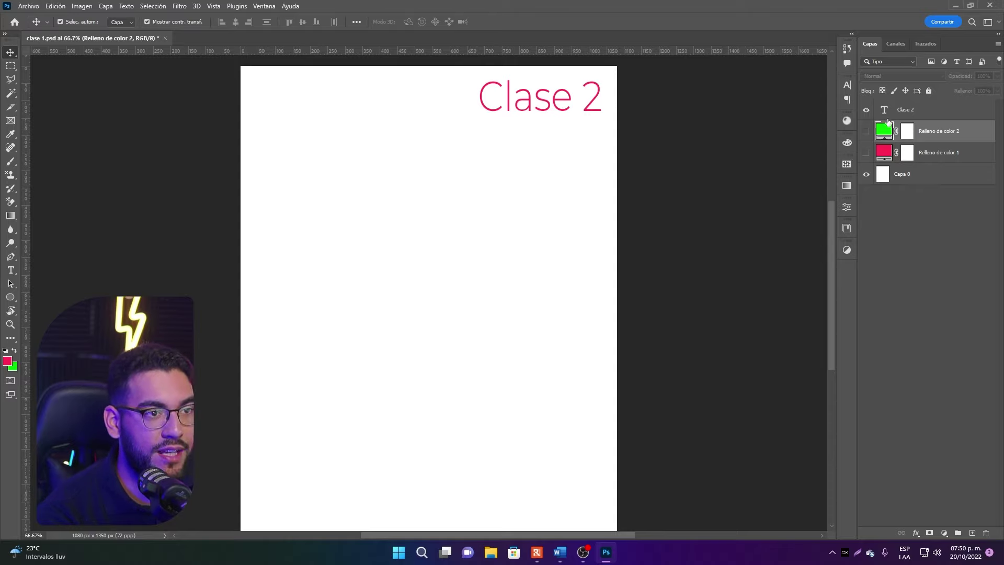
{"action": "left_click", "coordinate": [935, 174]}
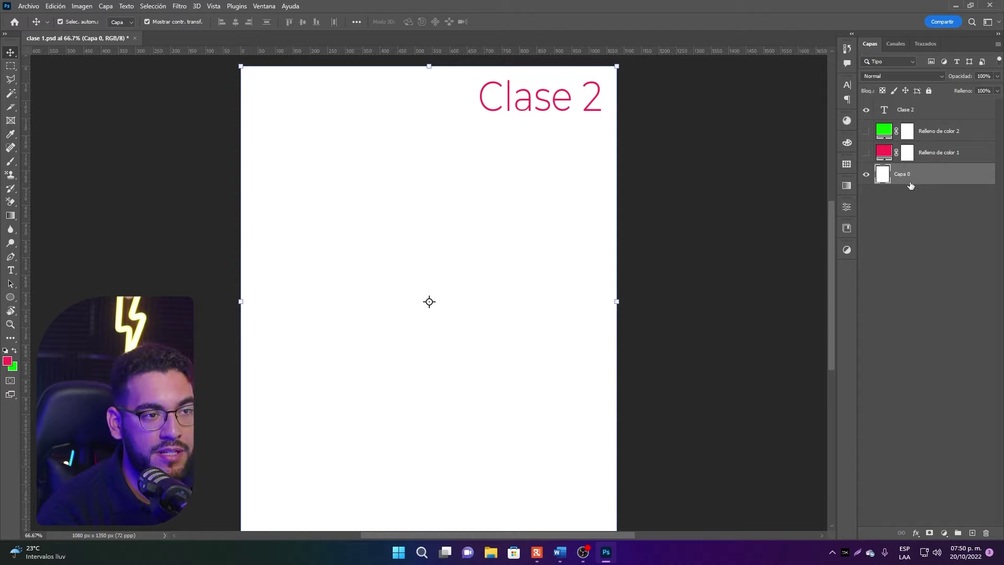
{"action": "left_click", "coordinate": [866, 152]}
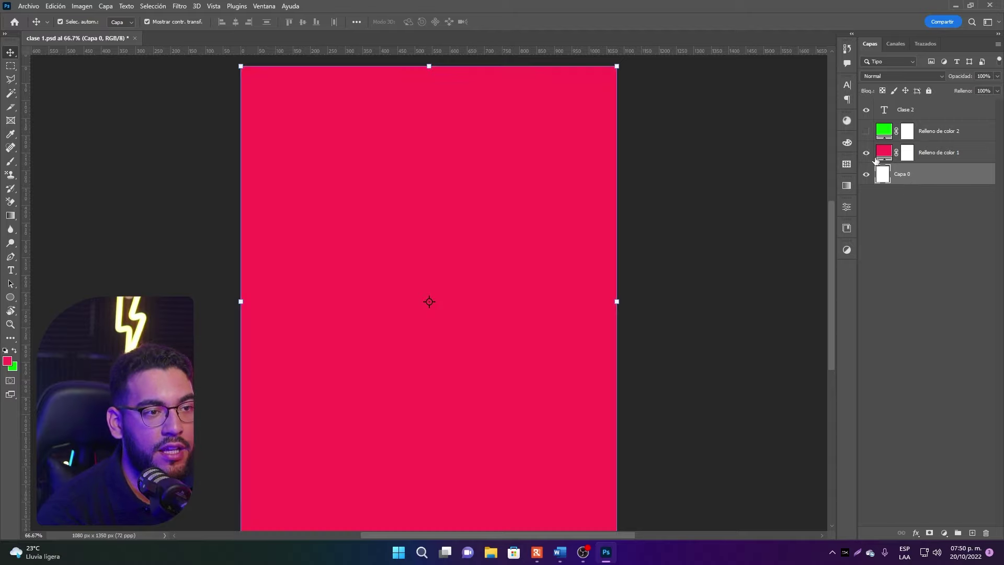
{"action": "left_click", "coordinate": [905, 153]}
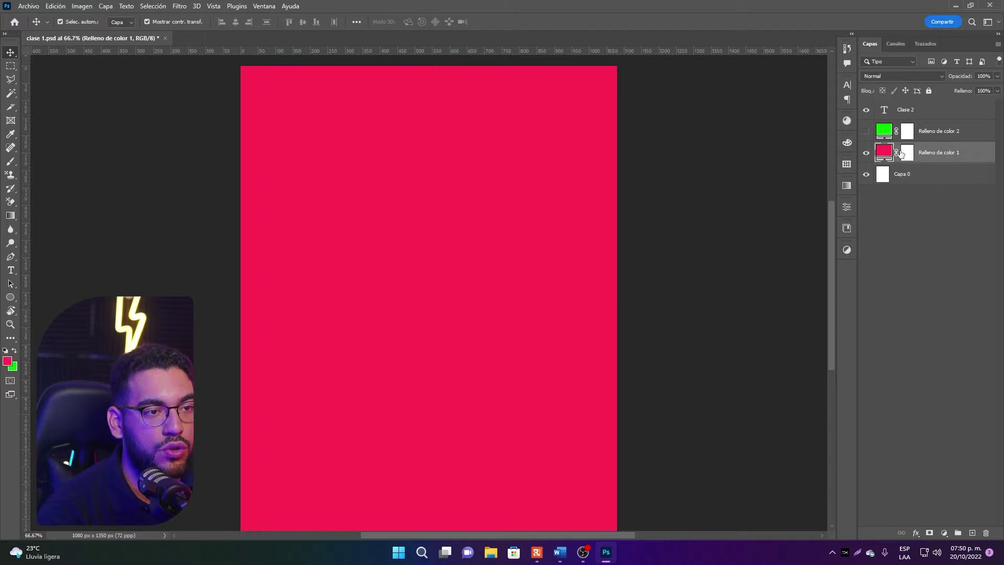
Check the pink fill's #f62c52 colour and target its mask, restoring it after an accidental delete
{"action": "double_click", "coordinate": [881, 154]}
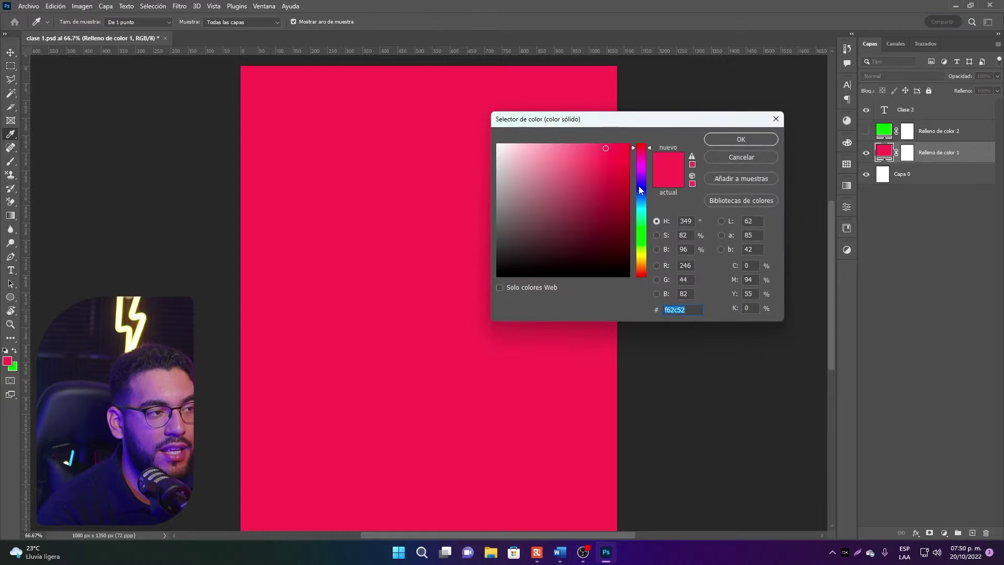
{"action": "left_click", "coordinate": [755, 141]}
{"action": "left_click", "coordinate": [905, 153]}
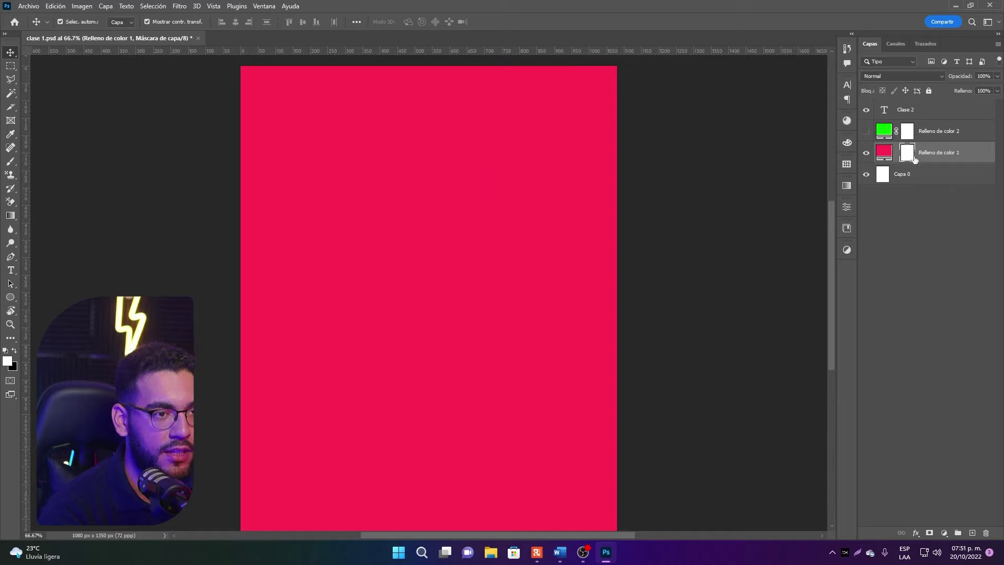
{"action": "key", "text": "Delete"}
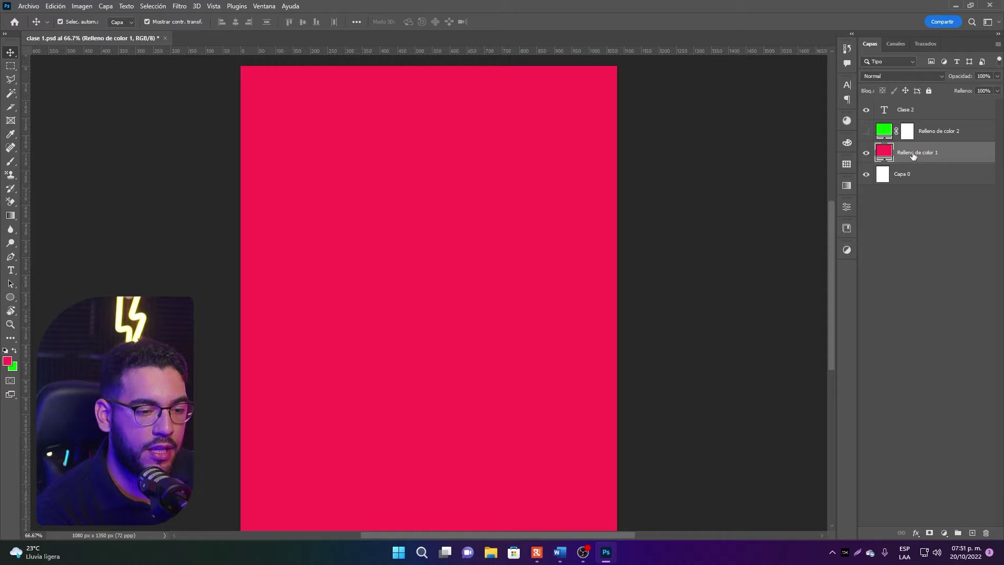
{"action": "key", "text": "ctrl+z"}
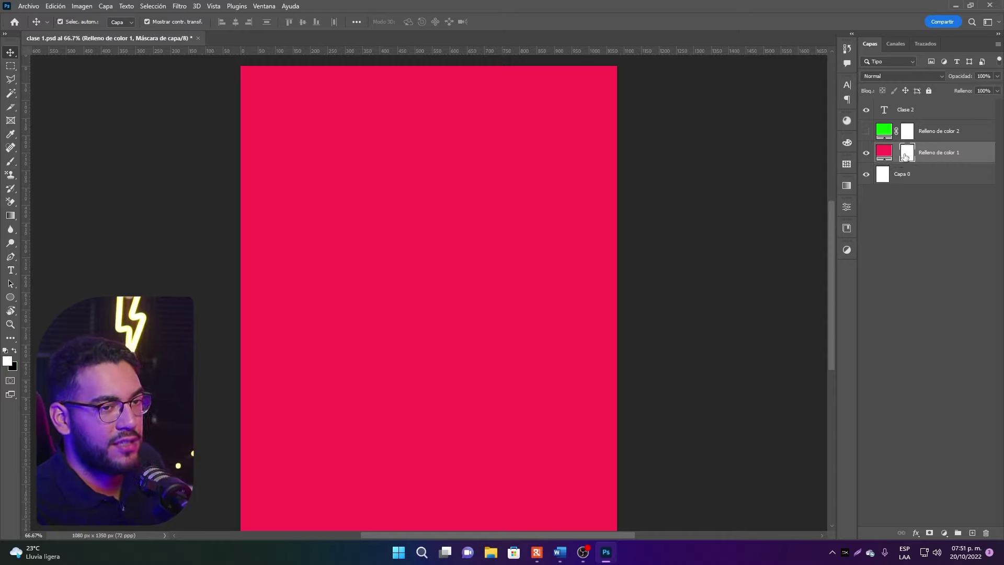
Set the Brush to 3242 px with 0% hardness and paint a soft stroke at top-left
{"action": "key", "text": "b"}
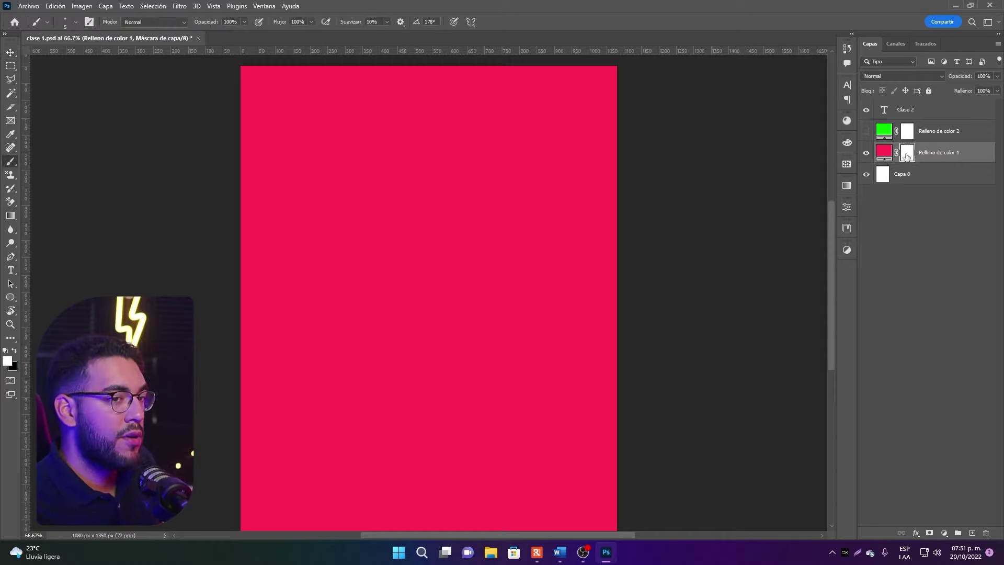
{"action": "left_click_drag", "start_coordinate": [553, 193], "coordinate": [576, 193]}
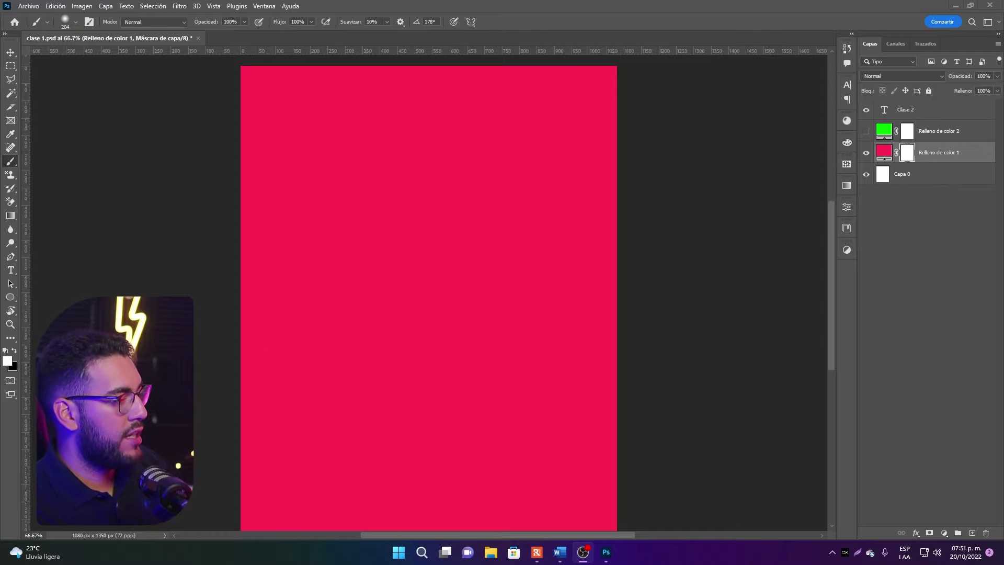
{"action": "left_click", "coordinate": [19, 352]}
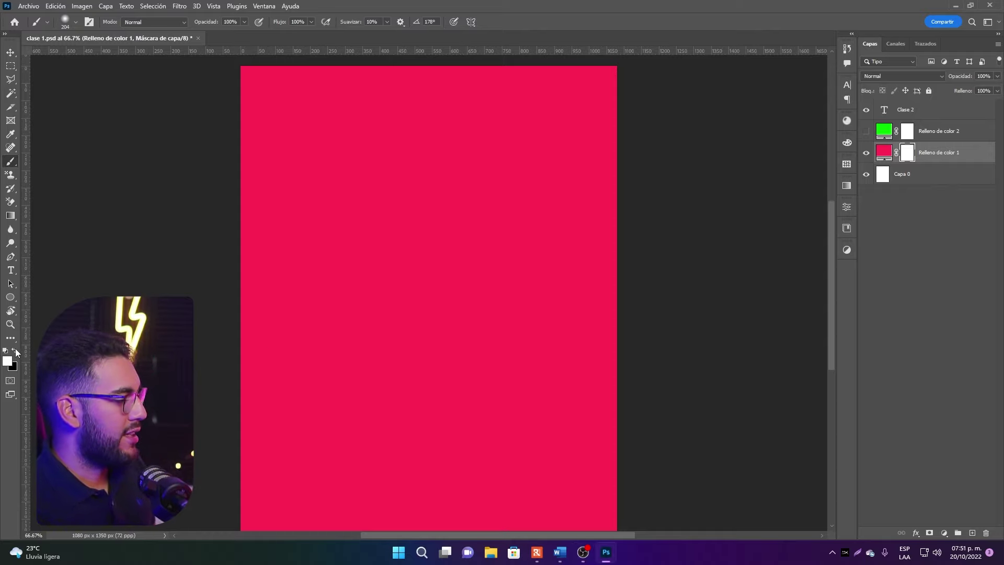
{"action": "right_click", "coordinate": [20, 166]}
{"action": "left_click", "coordinate": [52, 160]}
{"action": "right_click", "coordinate": [370, 153]}
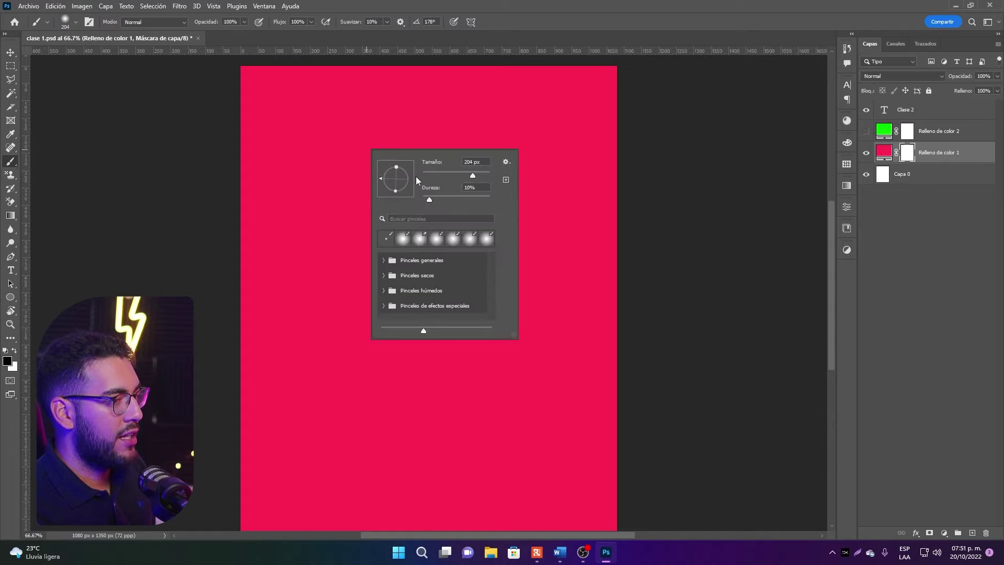
{"action": "left_click_drag", "start_coordinate": [475, 177], "coordinate": [482, 178]}
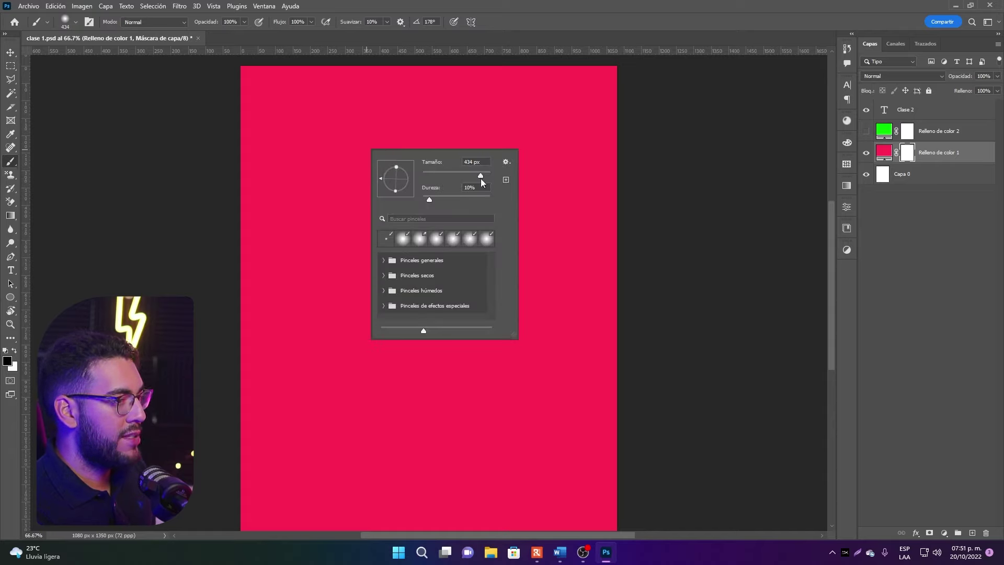
{"action": "left_click_drag", "start_coordinate": [429, 200], "coordinate": [388, 199]}
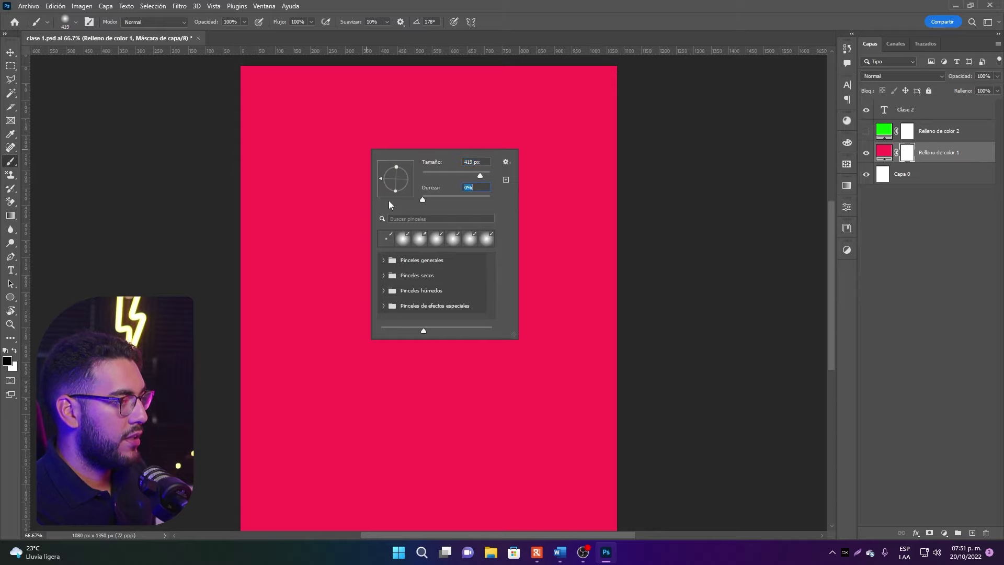
{"action": "left_click_drag", "start_coordinate": [481, 176], "coordinate": [487, 177]}
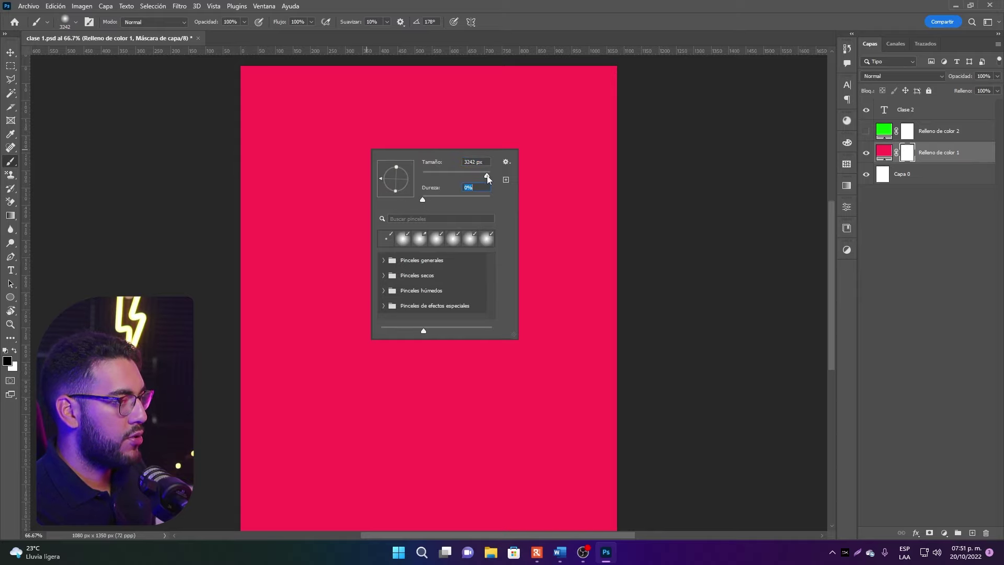
{"action": "left_click", "coordinate": [273, 103]}
{"action": "left_click", "coordinate": [271, 123]}
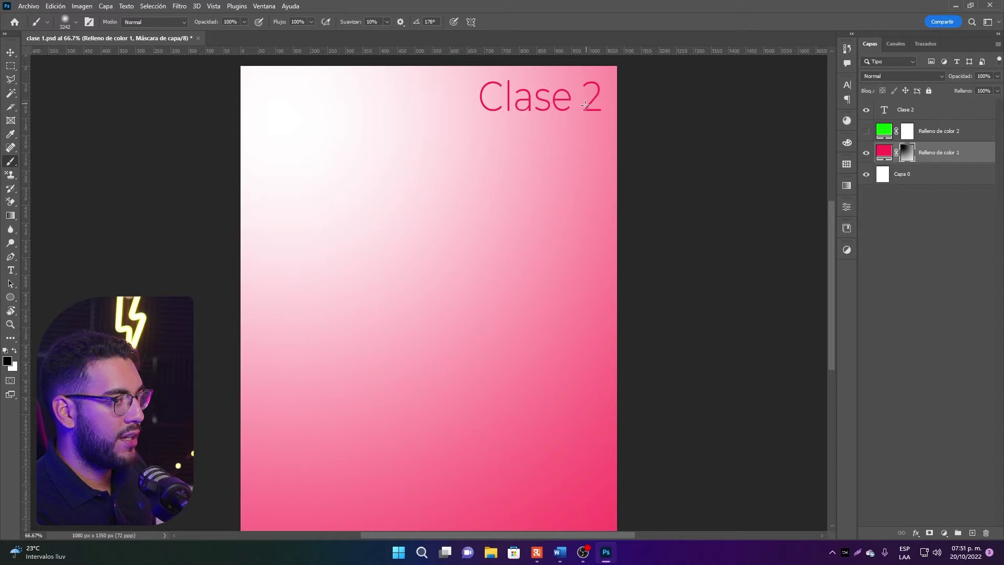
Undo the soft mask stroke and resize the brush to about 1118 px
{"action": "key", "text": "ctrl+z"}
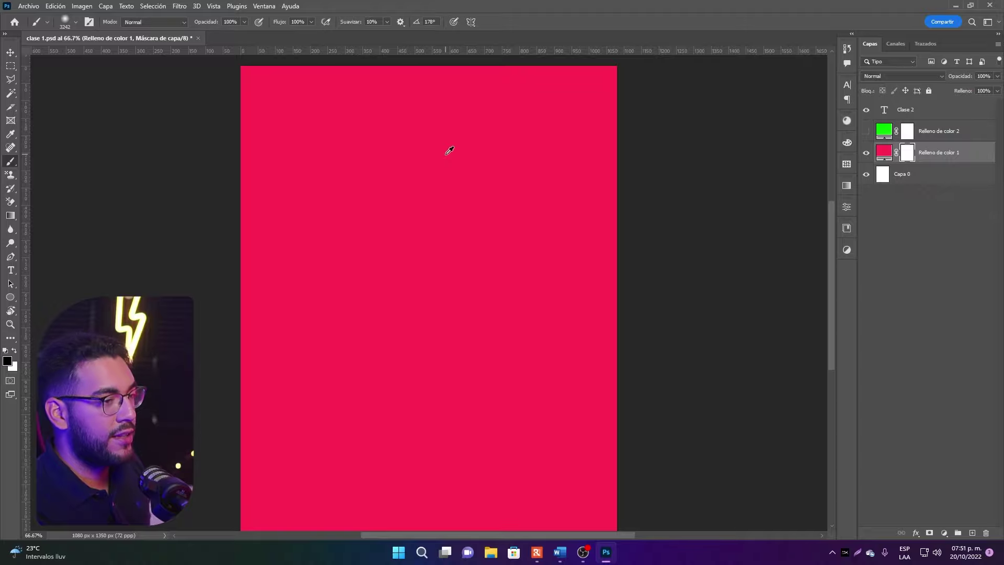
{"action": "right_click", "coordinate": [468, 139], "text": "alt"}
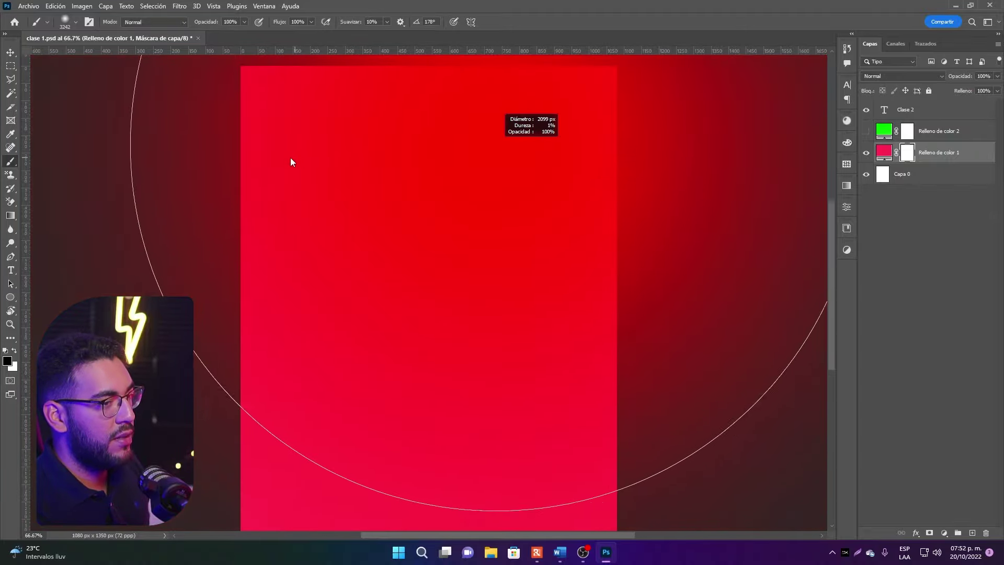
{"action": "right_click", "coordinate": [524, 175], "text": "alt"}
{"action": "right_click", "coordinate": [324, 164], "text": "alt"}
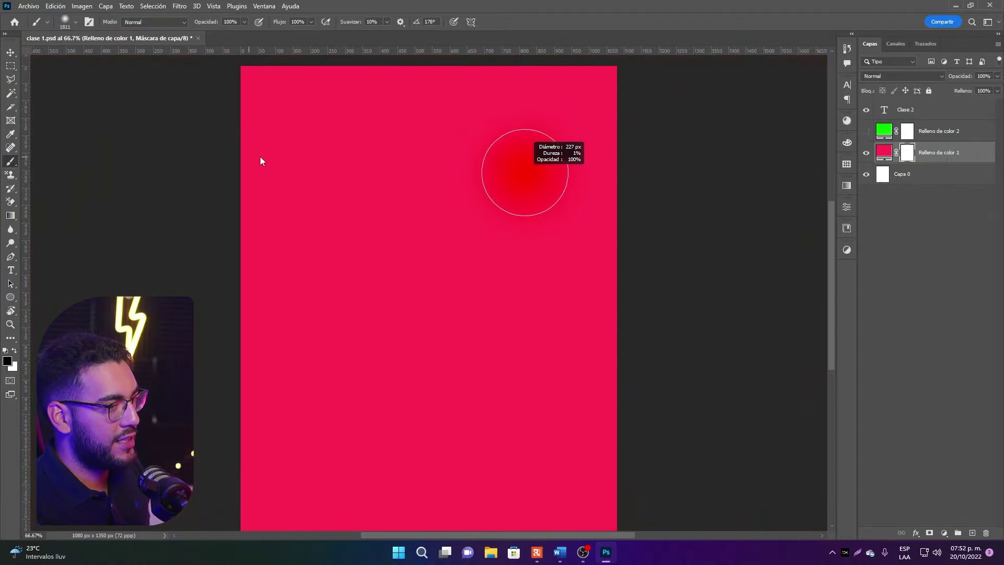
{"action": "right_click", "coordinate": [305, 162], "text": "alt"}
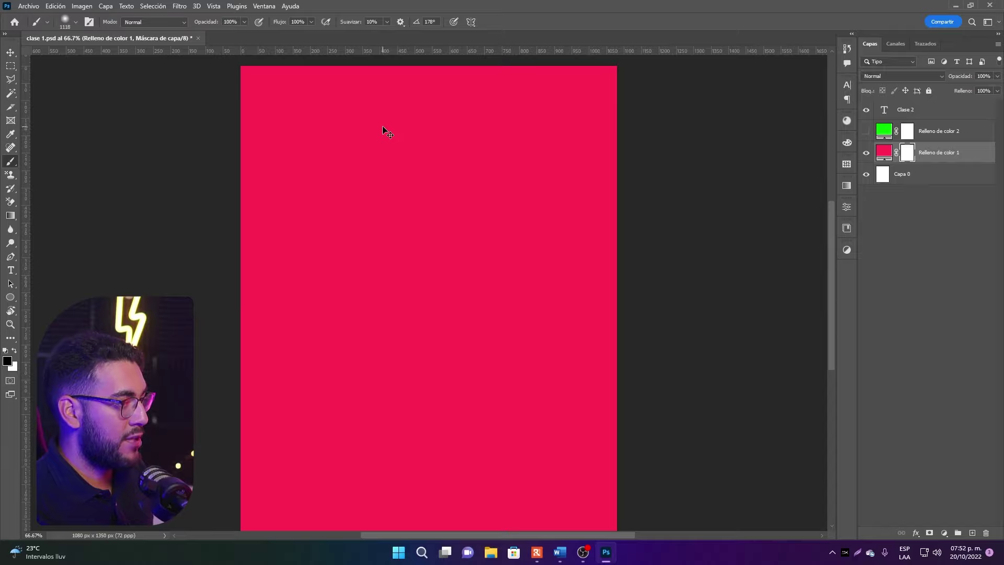
Zoom out and set the brush to 100% hardness and 263 px size
{"action": "mouse_move", "coordinate": [489, 155]}
{"action": "left_mouse_down"}
{"action": "mouse_move", "coordinate": [465, 161]}
{"action": "mouse_move", "coordinate": [498, 164]}
{"action": "mouse_move", "coordinate": [476, 160]}
{"action": "left_mouse_up"}
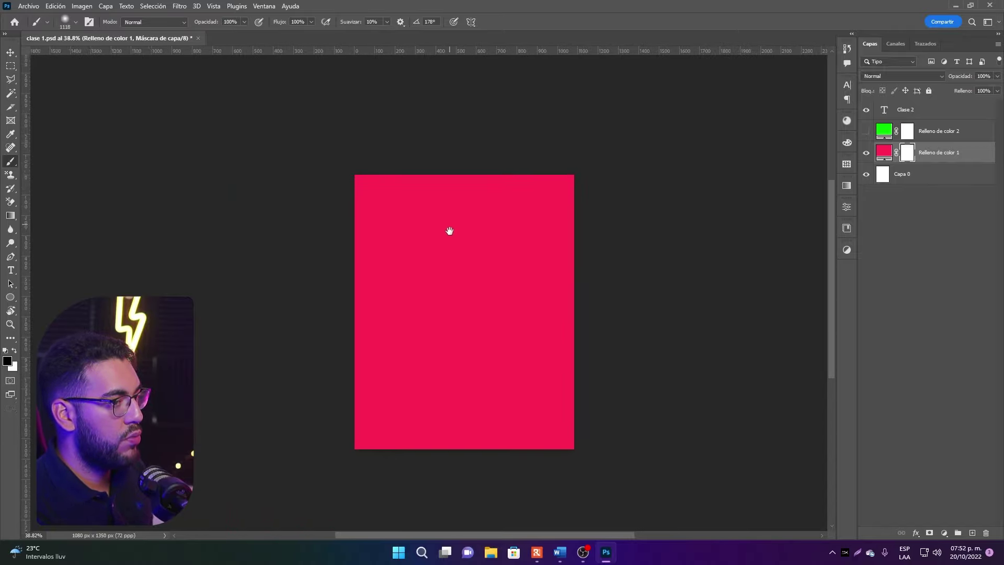
{"action": "right_click", "coordinate": [413, 215]}
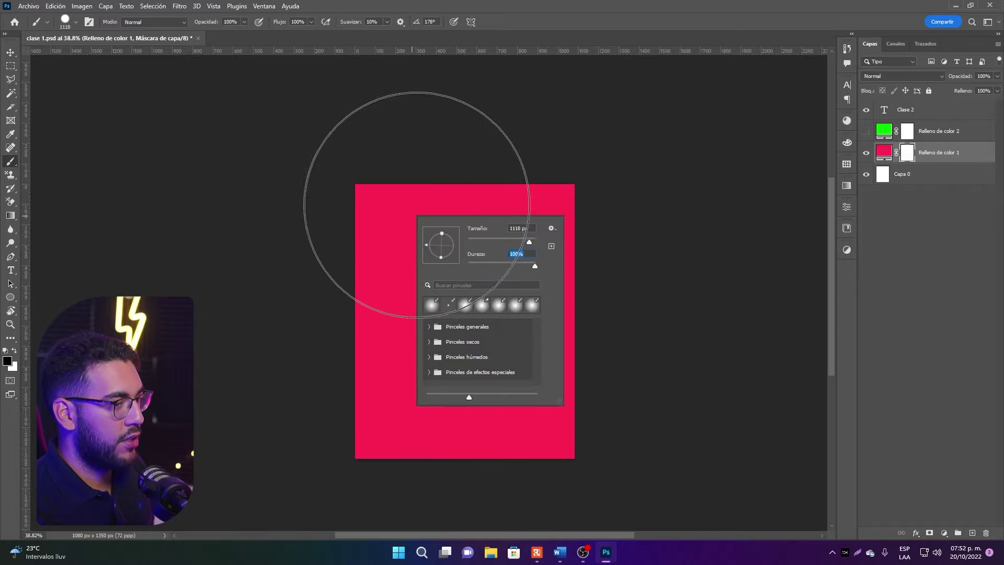
{"action": "left_click_drag", "start_coordinate": [416, 199], "coordinate": [343, 199]}
Paint test spots and an S-shaped band on the pink fill's mask, then undo them
{"action": "left_click", "coordinate": [421, 225]}
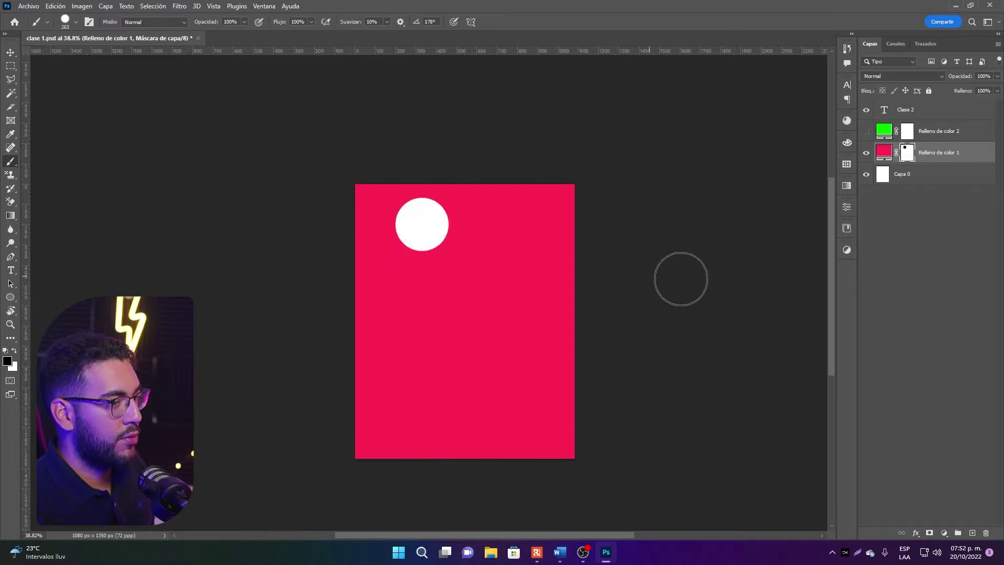
{"action": "scroll", "coordinate": [654, 242], "scroll_direction": "up", "scroll_amount": 3}
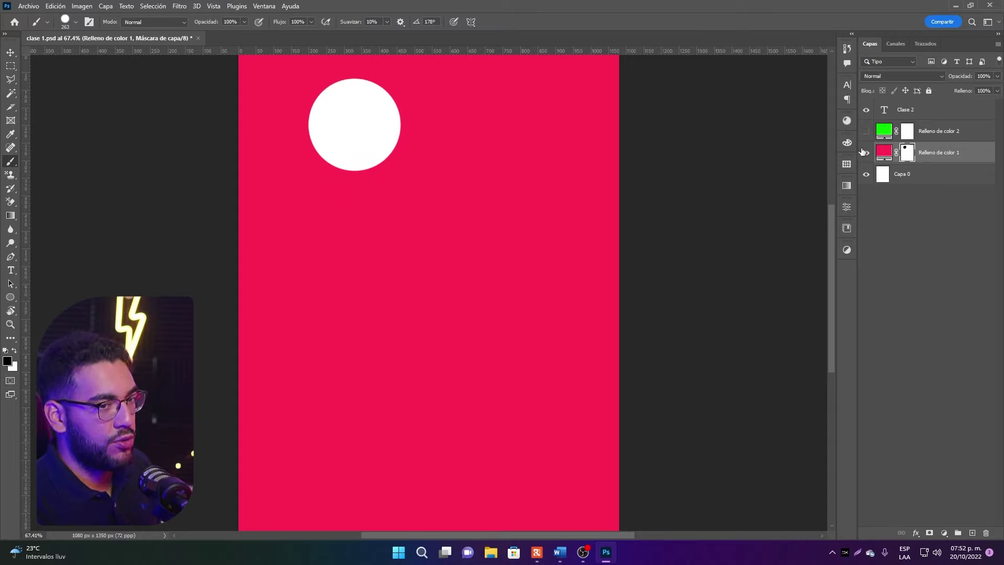
{"action": "left_click", "coordinate": [563, 173]}
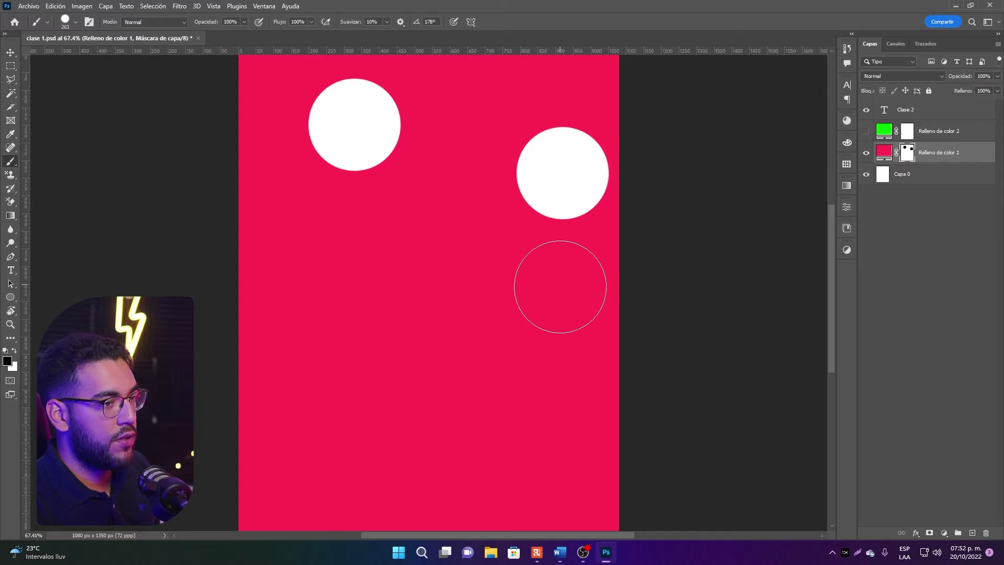
{"action": "mouse_move", "coordinate": [496, 222]}
{"action": "left_mouse_down"}
{"action": "mouse_move", "coordinate": [442, 401]}
{"action": "mouse_move", "coordinate": [306, 426]}
{"action": "left_mouse_up"}
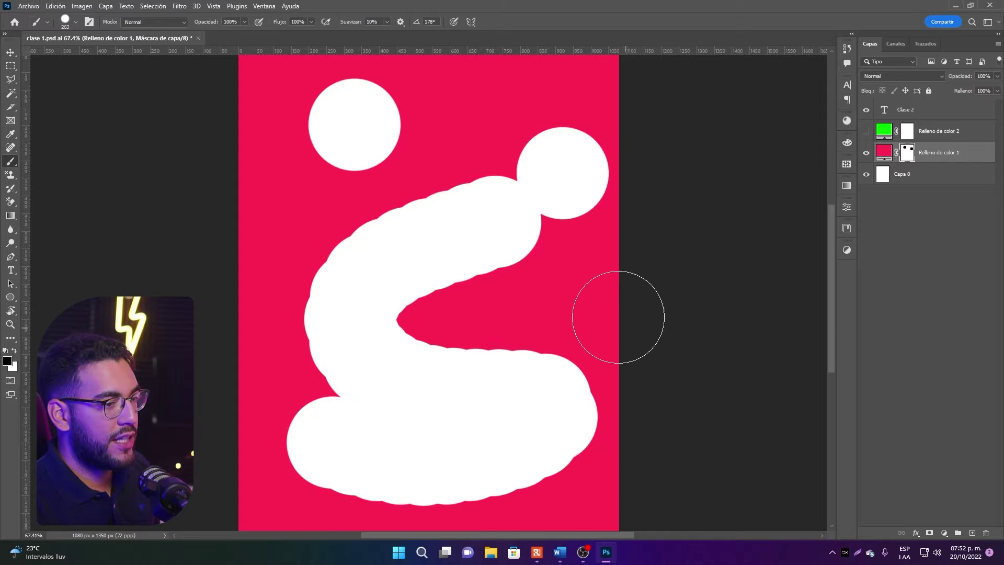
{"action": "key", "text": "ctrl+z"}
{"action": "key", "text": "ctrl+z"}
{"action": "key", "text": "ctrl+z"}
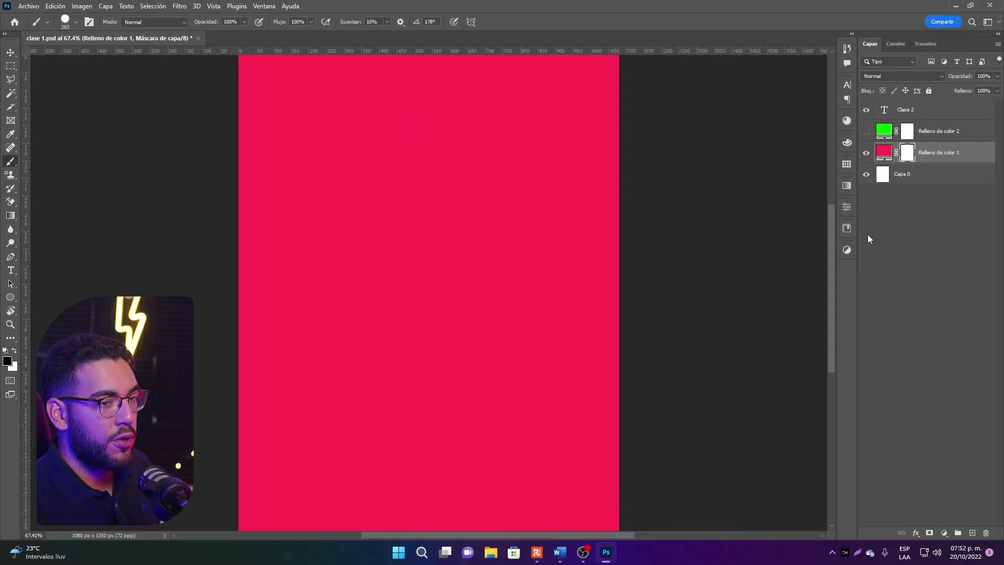
Hide Capa 0 and move it up to sit just below Clase 2
{"action": "left_click", "coordinate": [924, 176]}
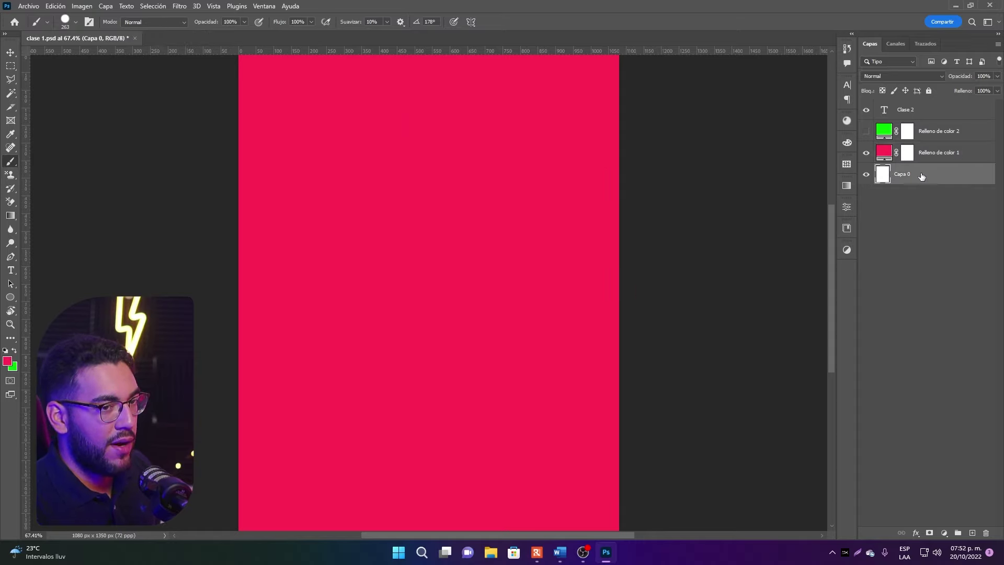
{"action": "left_click", "coordinate": [866, 174]}
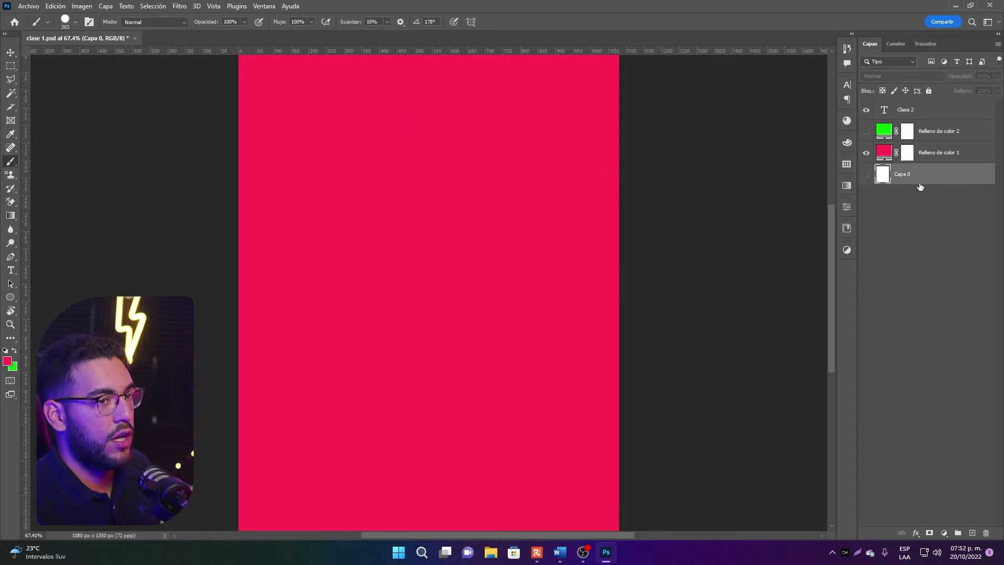
{"action": "left_click_drag", "start_coordinate": [921, 176], "coordinate": [925, 126]}
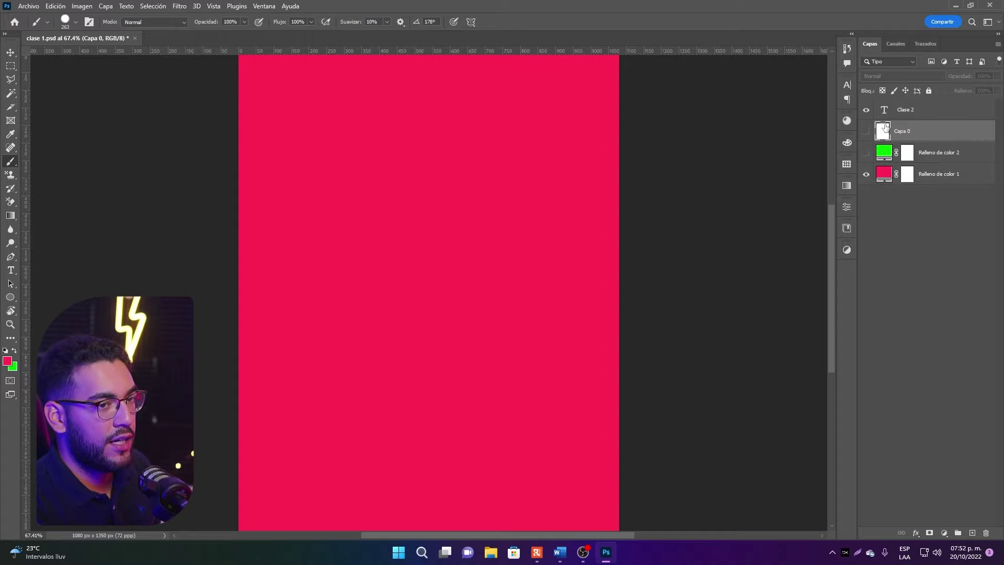
Paint test holes in the pink fill's mask, then repaint them with white to restore it
{"action": "left_click", "coordinate": [928, 174]}
{"action": "left_click_drag", "start_coordinate": [323, 139], "coordinate": [411, 225]}
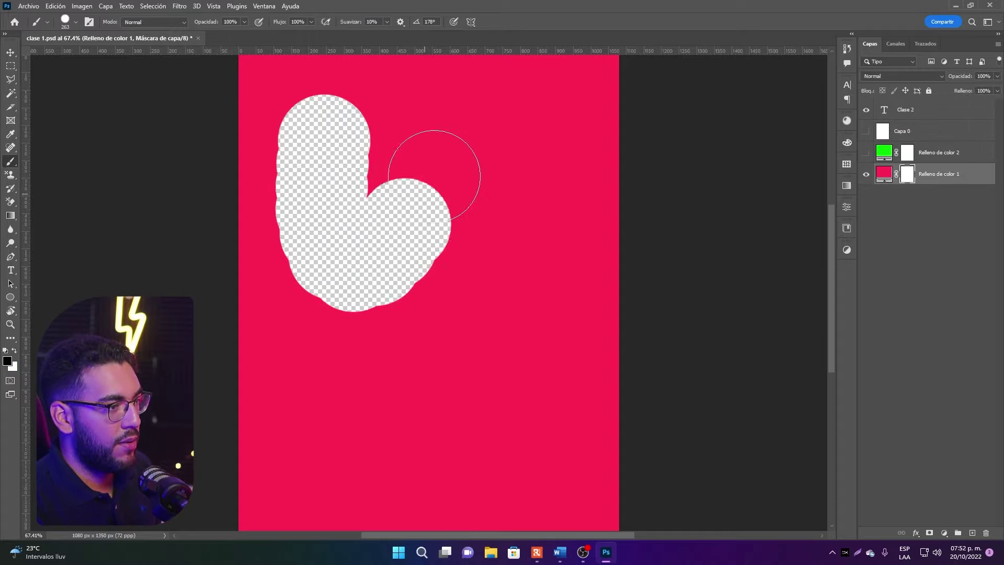
{"action": "left_click_drag", "start_coordinate": [434, 176], "coordinate": [571, 359]}
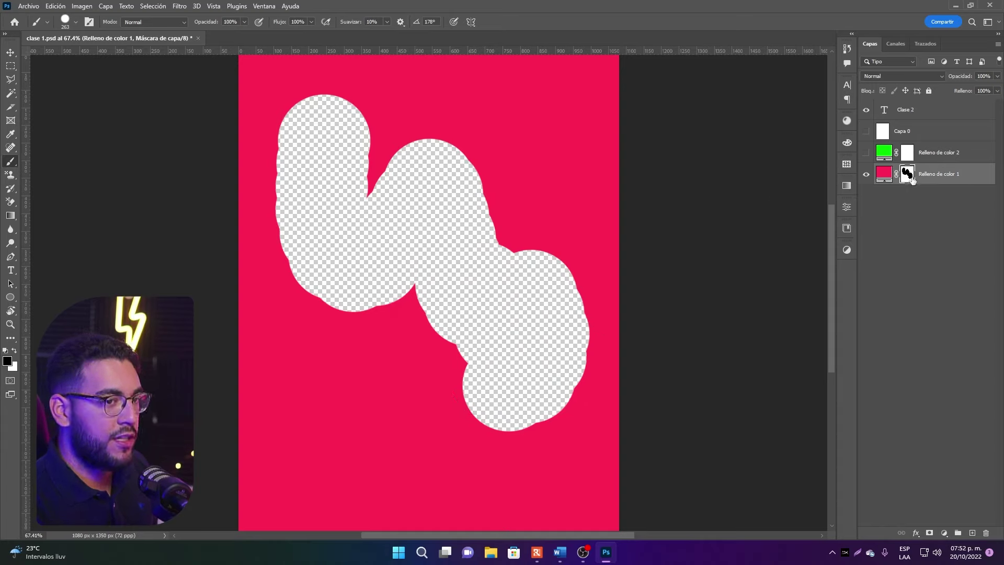
{"action": "left_click", "coordinate": [14, 350]}
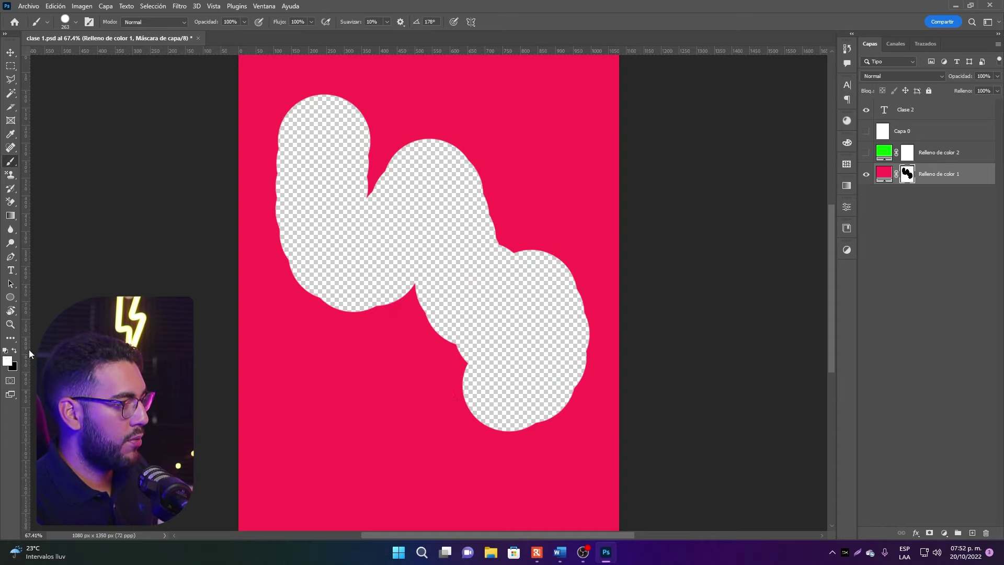
{"action": "mouse_move", "coordinate": [300, 328]}
{"action": "left_mouse_down"}
{"action": "mouse_move", "coordinate": [251, 157]}
{"action": "mouse_move", "coordinate": [307, 62]}
{"action": "mouse_move", "coordinate": [358, 253]}
{"action": "mouse_move", "coordinate": [474, 224]}
{"action": "mouse_move", "coordinate": [509, 325]}
{"action": "mouse_move", "coordinate": [626, 269]}
{"action": "left_mouse_up"}
{"action": "key", "text": "v"}
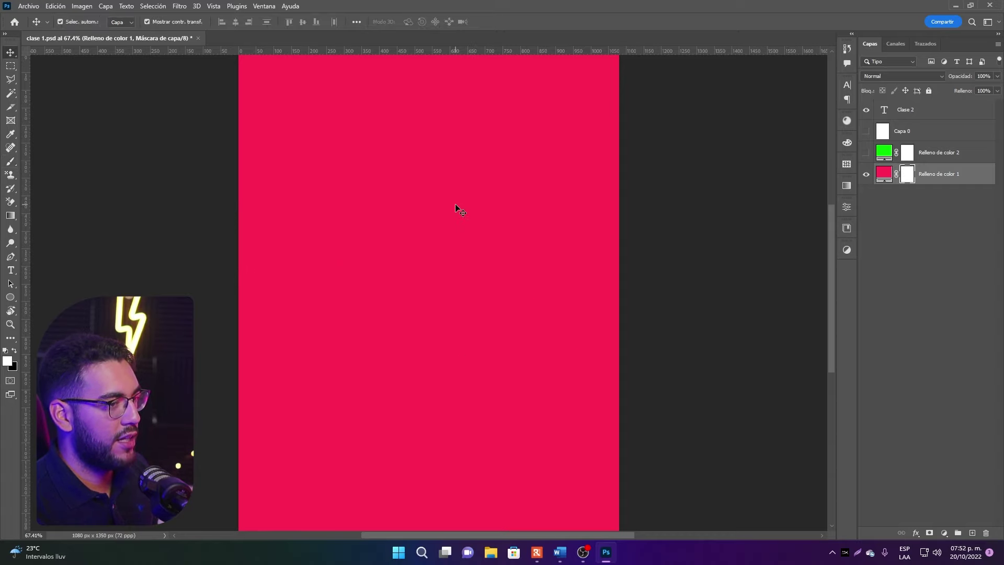
{"action": "scroll", "coordinate": [455, 209], "scroll_direction": "down", "scroll_amount": 1}
{"action": "scroll", "coordinate": [448, 198], "scroll_direction": "down", "scroll_amount": 1}
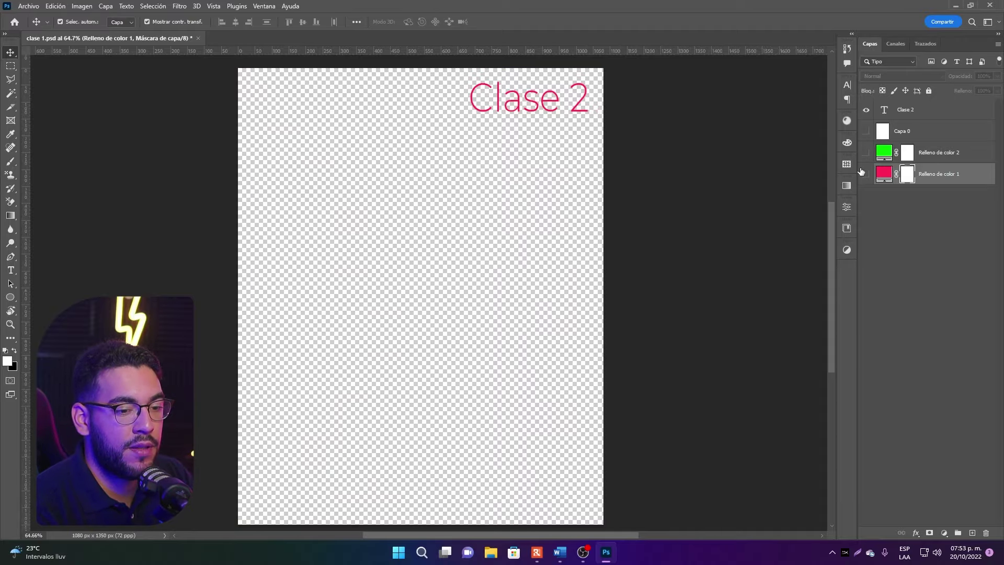
Hide both the green and pink colour fill layers, leaving a transparent canvas
{"action": "left_click", "coordinate": [867, 152]}
{"action": "left_click", "coordinate": [867, 174]}
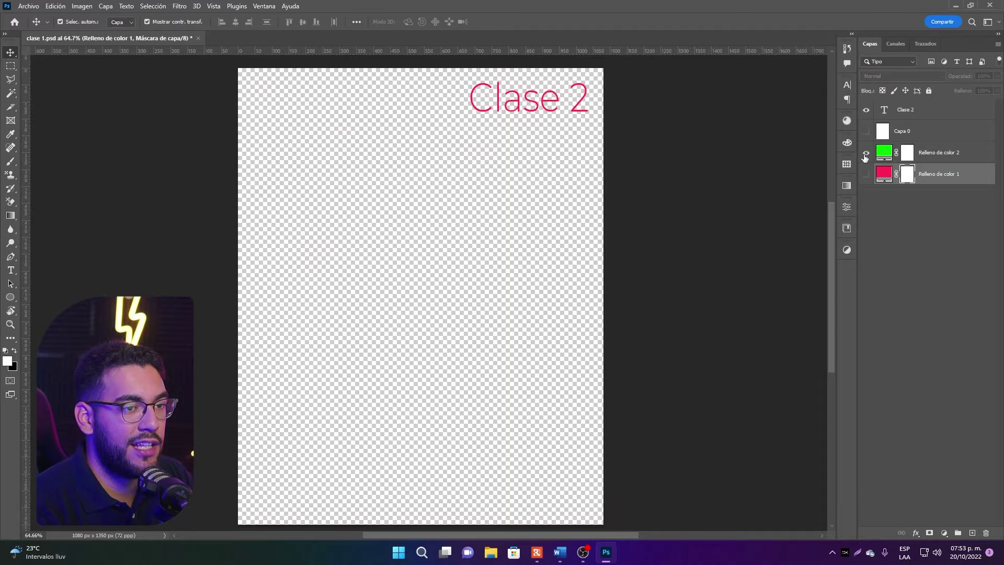
{"action": "left_click", "coordinate": [867, 152]}
{"action": "left_click", "coordinate": [867, 152]}
{"action": "left_click", "coordinate": [866, 131]}
Select Capa 0 then Clase 2, and try the pixel and smart-object layer filters
{"action": "left_click", "coordinate": [904, 137]}
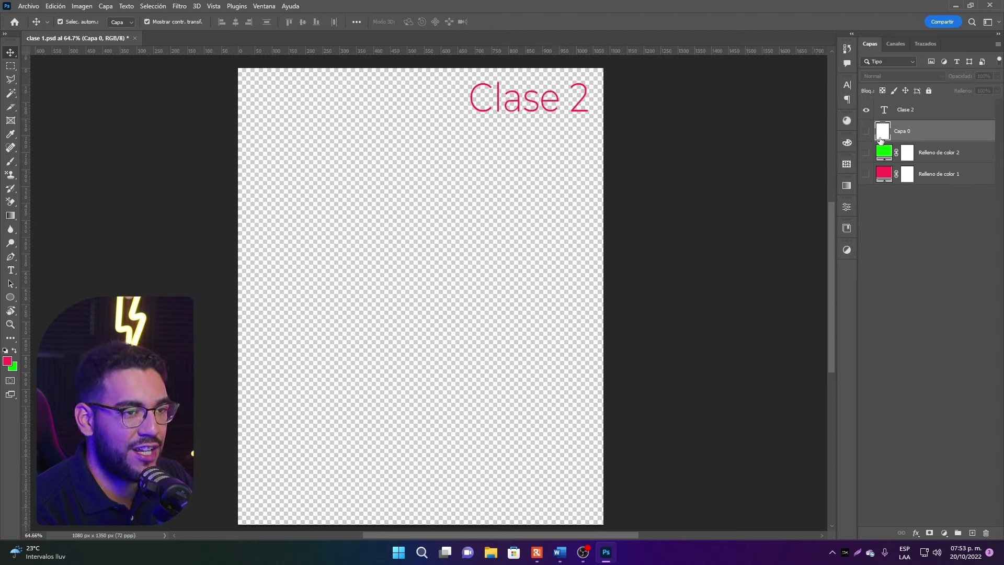
{"action": "left_click", "coordinate": [916, 112]}
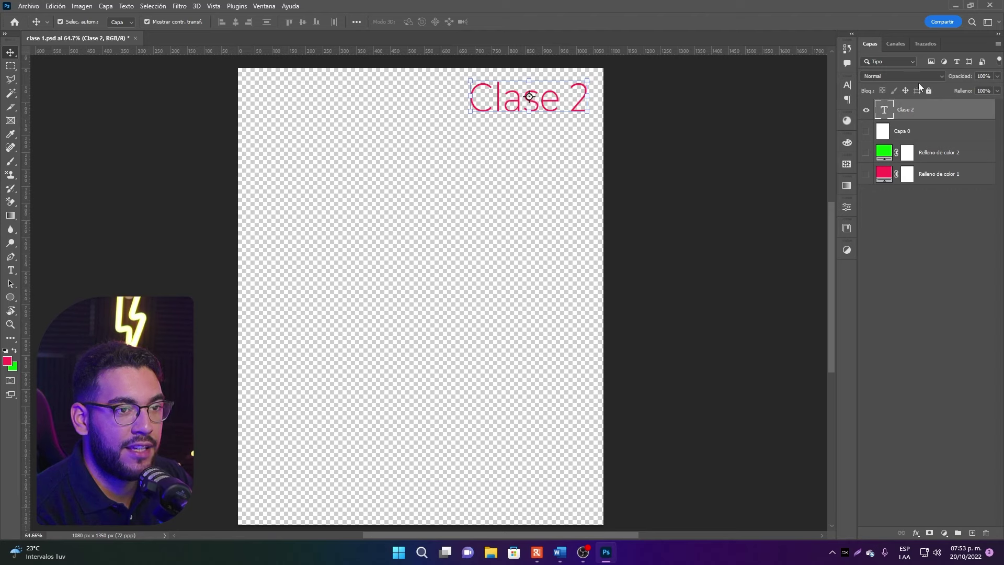
{"action": "left_click", "coordinate": [931, 62]}
{"action": "left_click", "coordinate": [930, 62]}
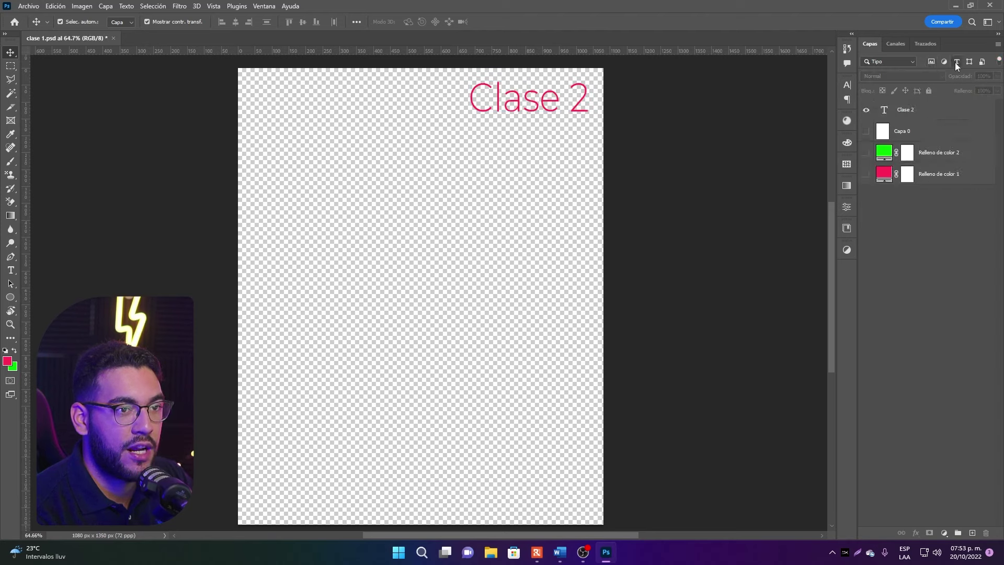
{"action": "left_click", "coordinate": [968, 61]}
{"action": "left_click", "coordinate": [983, 62]}
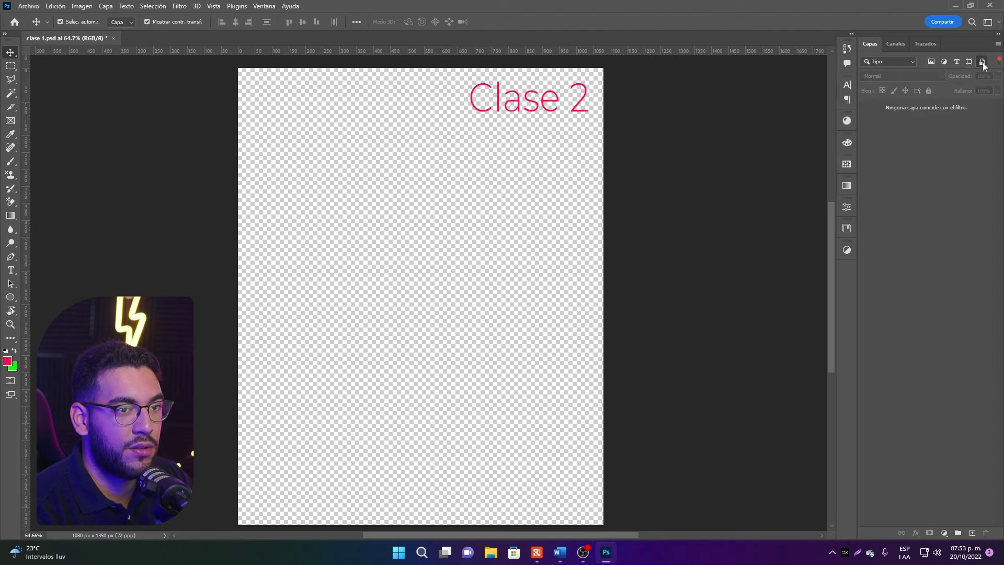
{"action": "left_click", "coordinate": [982, 62]}
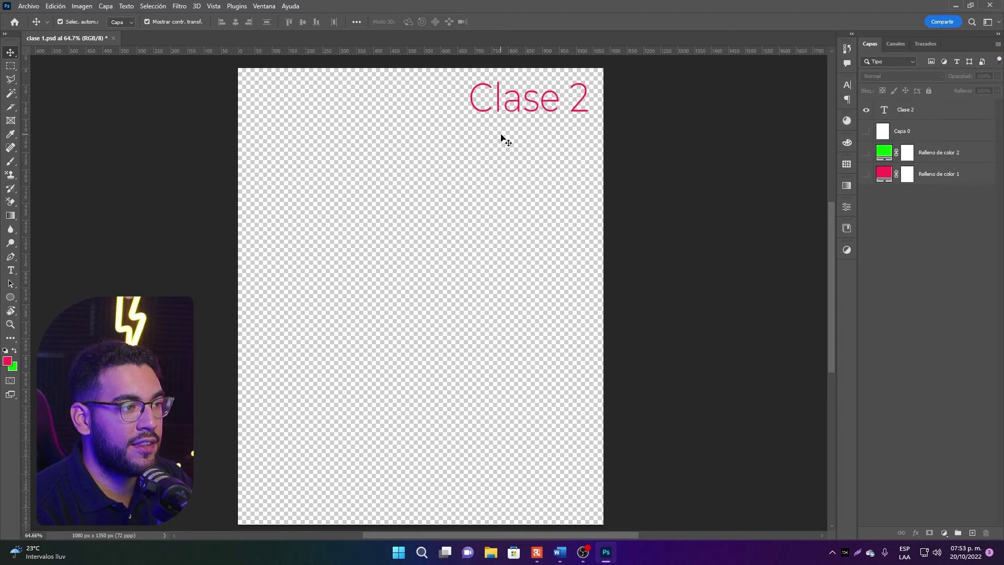
Nudge the Clase 2 text and put it back, then add an empty Capa 1 layer
{"action": "left_click_drag", "start_coordinate": [546, 97], "coordinate": [558, 107]}
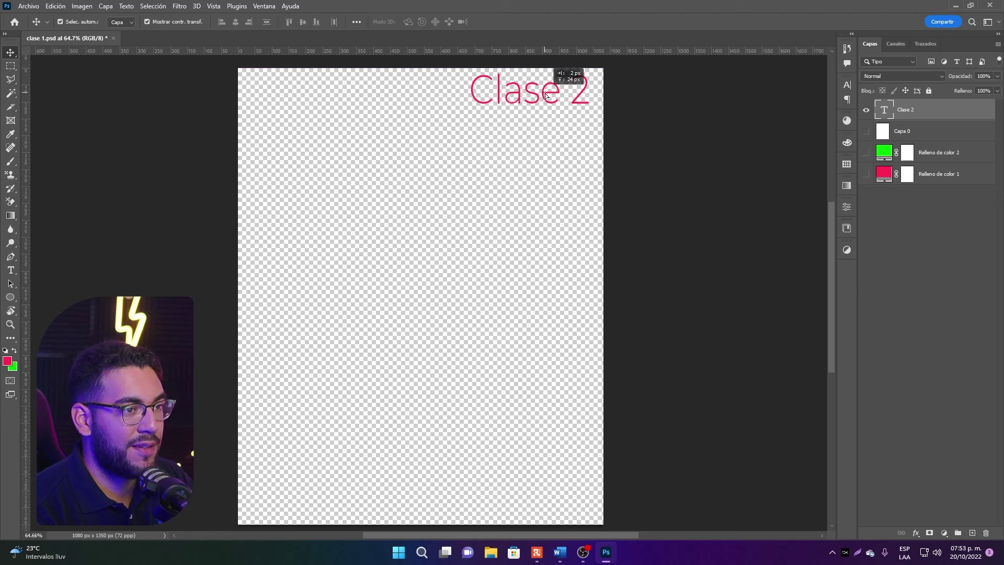
{"action": "left_click_drag", "start_coordinate": [558, 106], "coordinate": [547, 95]}
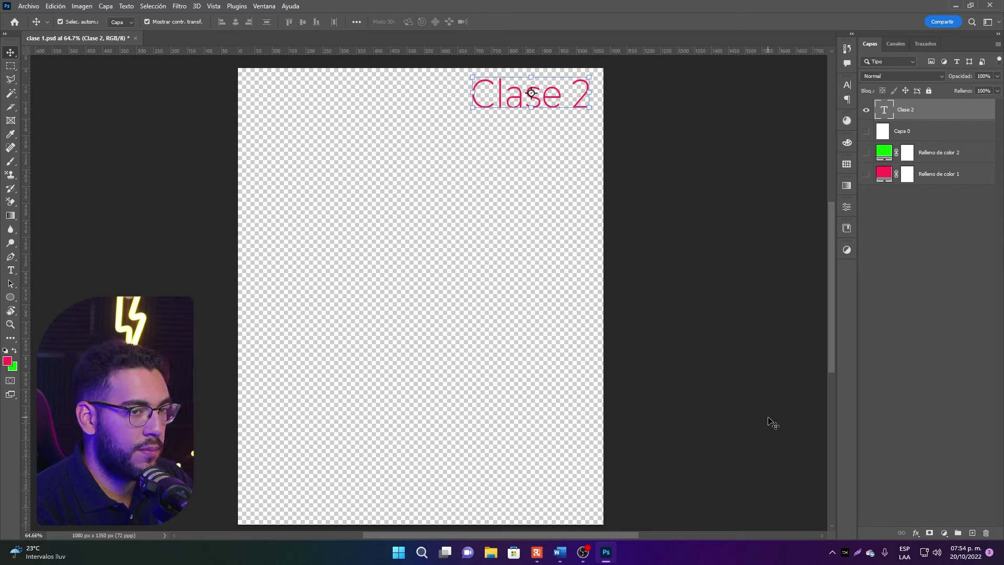
{"action": "left_click", "coordinate": [972, 533]}
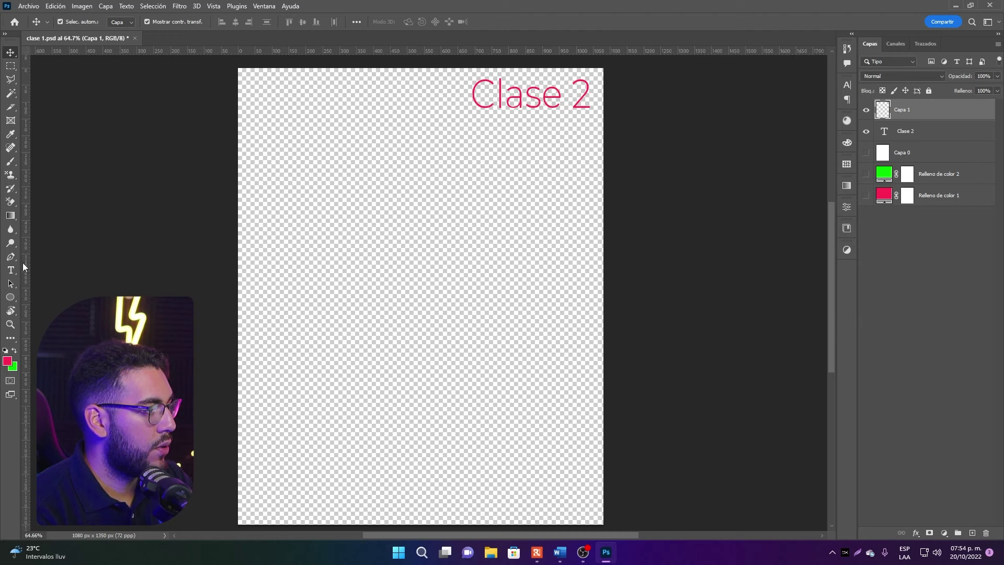
Select the text layers from INTELIGENTE copia 2 down to Clase 2 and group them with Ctrl+G
{"action": "left_click", "coordinate": [11, 270]}
{"action": "left_click", "coordinate": [341, 202]}
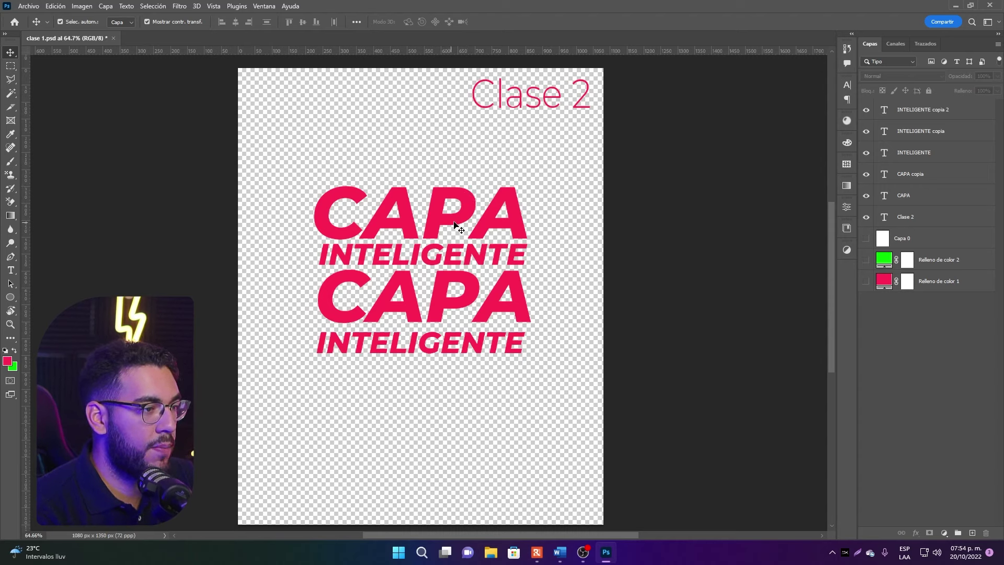
{"action": "left_click", "coordinate": [931, 115]}
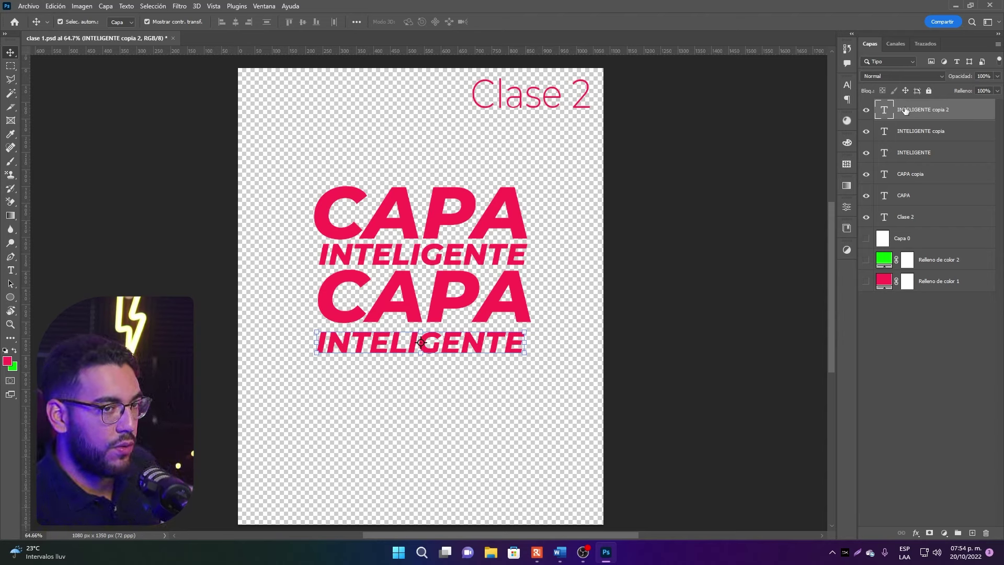
{"action": "left_click", "coordinate": [914, 221], "text": "shift"}
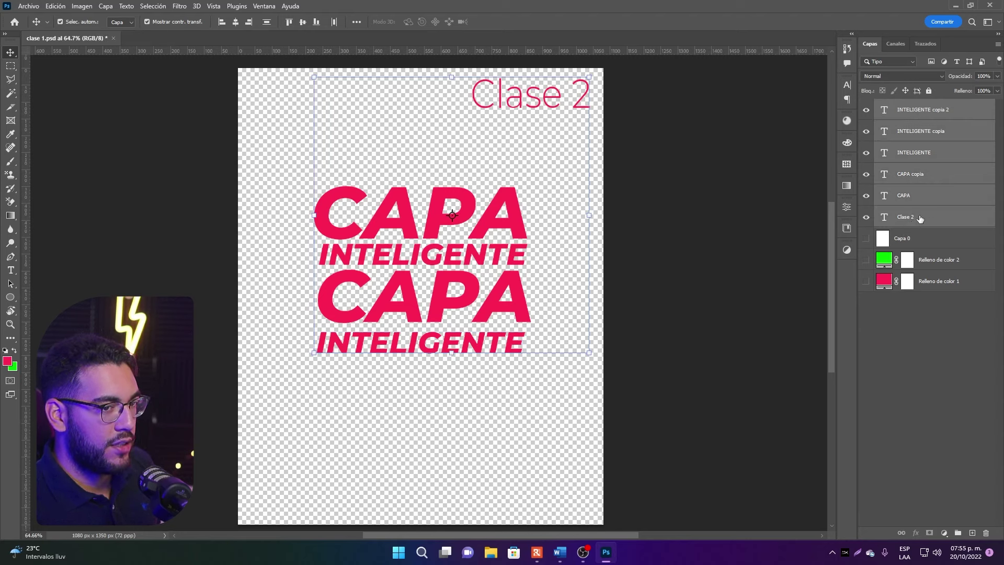
{"action": "key", "text": "ctrl+g"}
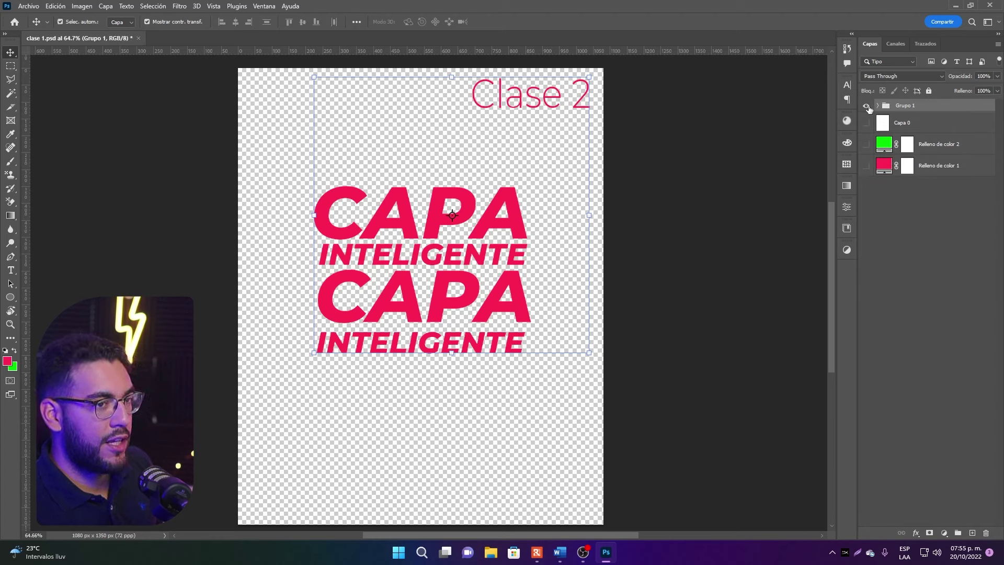
Undo the grouping, regroup the six text layers, and convert Grupo 1 into a smart object
{"action": "key", "text": "ctrl+z"}
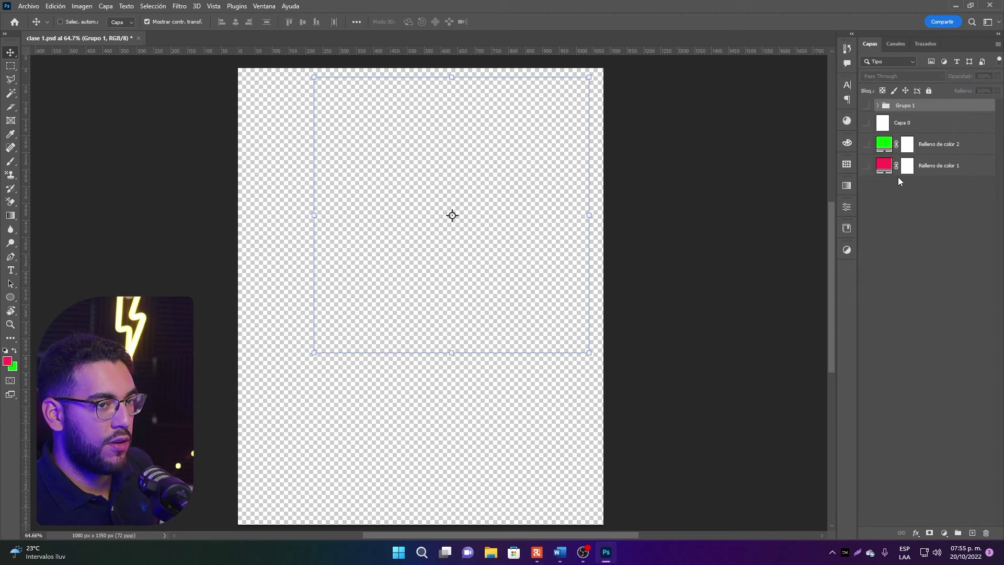
{"action": "key", "text": "ctrl+z"}
{"action": "key", "text": "ctrl+z"}
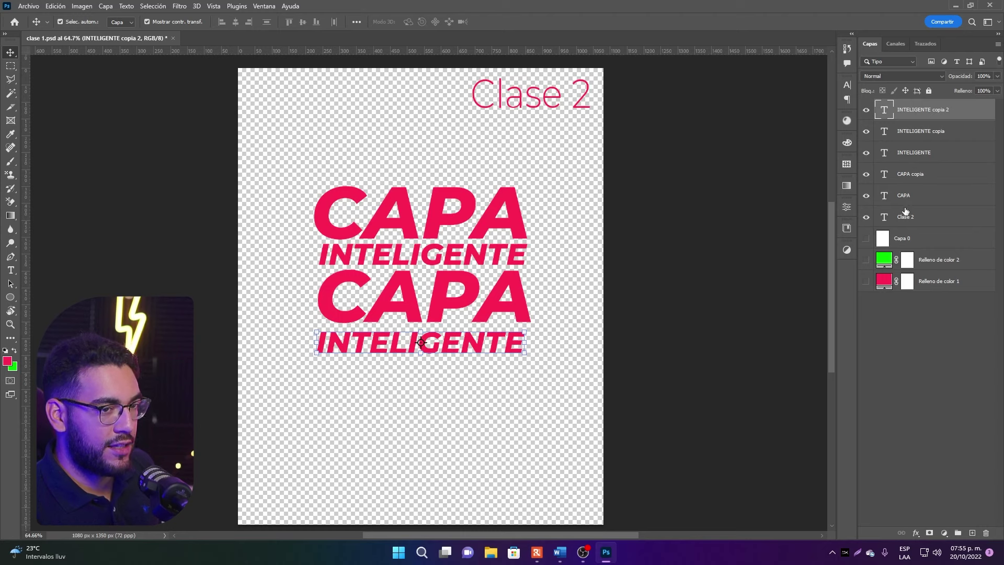
{"action": "left_click", "coordinate": [923, 217], "text": "shift"}
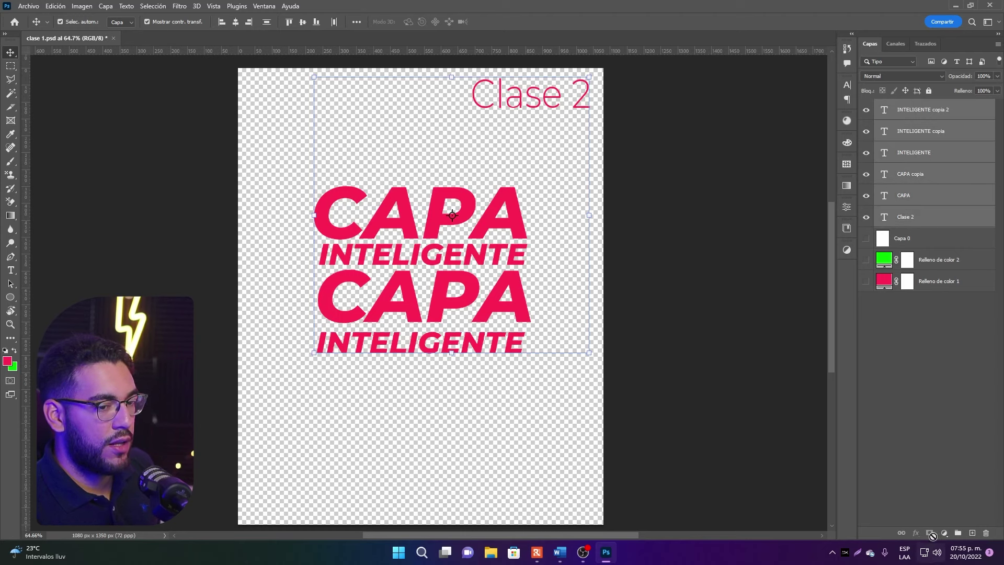
{"action": "left_click", "coordinate": [957, 533]}
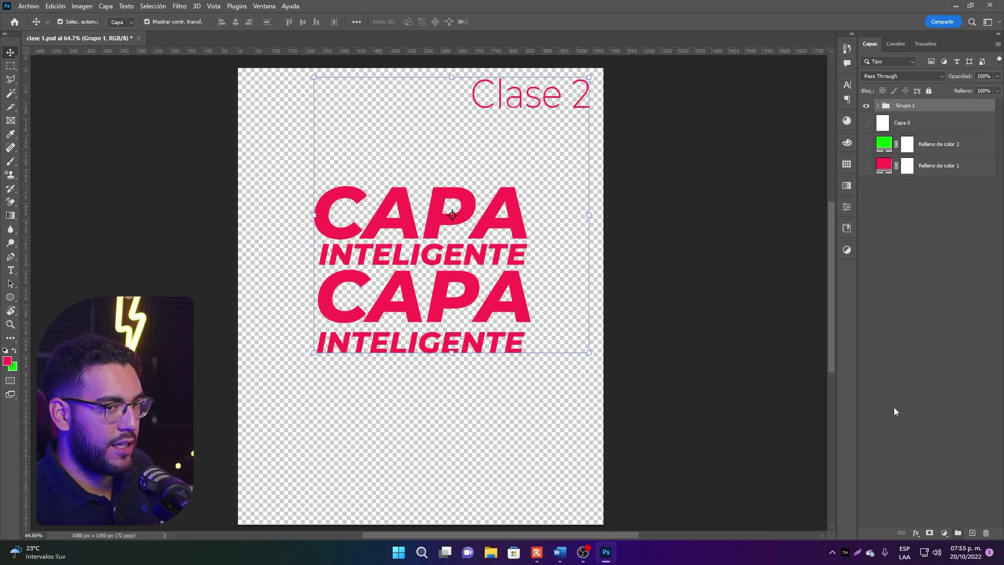
{"action": "right_click", "coordinate": [916, 111]}
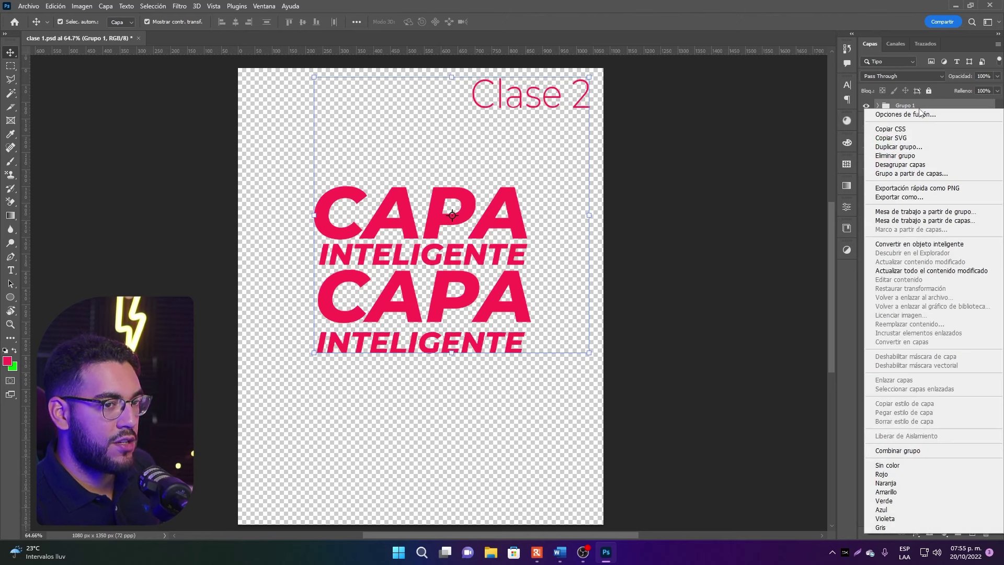
{"action": "left_click", "coordinate": [920, 244]}
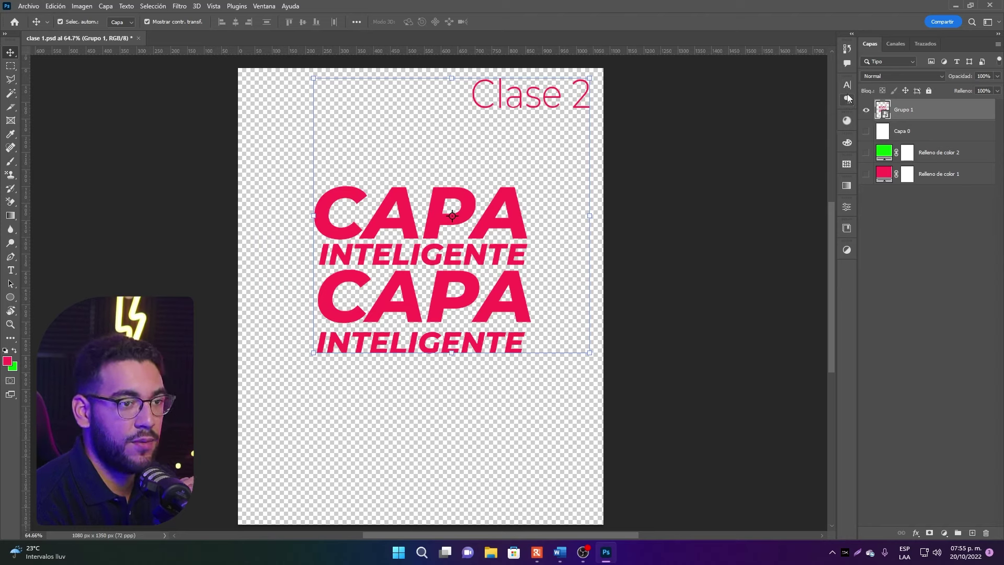
Open Grupo 1.psb from the smart object thumbnail and switch between it and clase 1
{"action": "double_click", "coordinate": [883, 111]}
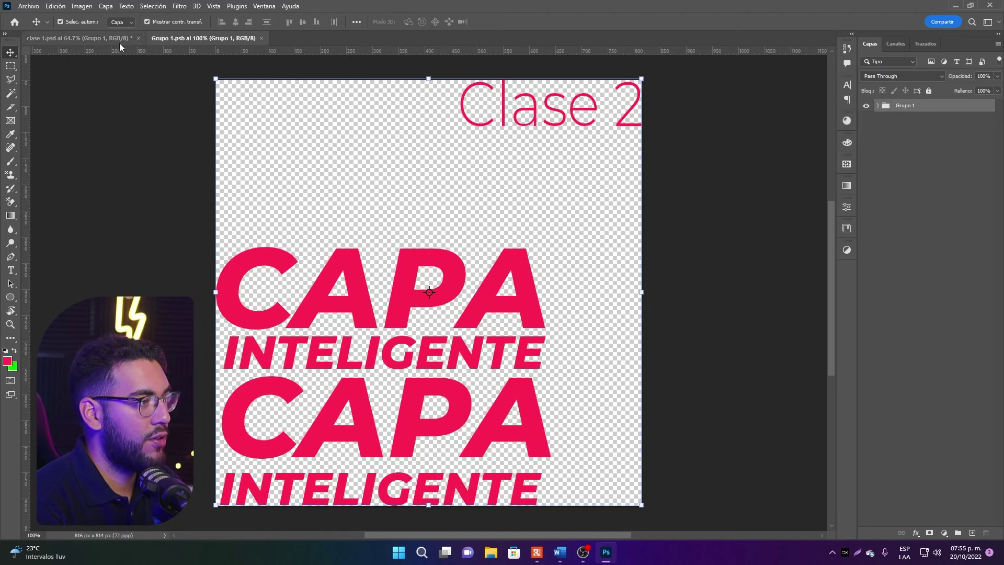
{"action": "left_click", "coordinate": [118, 39]}
{"action": "left_click", "coordinate": [199, 39]}
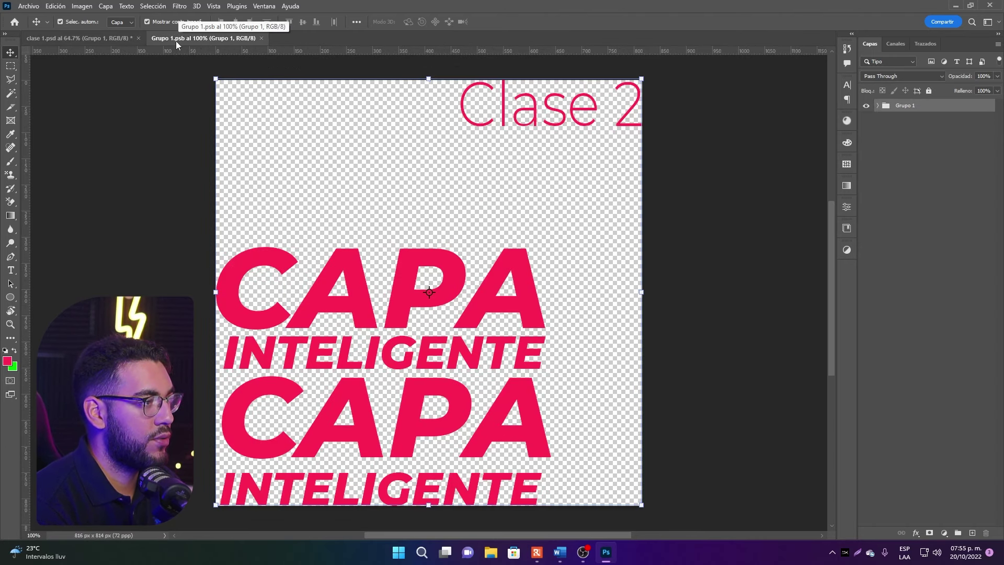
{"action": "left_click", "coordinate": [61, 40]}
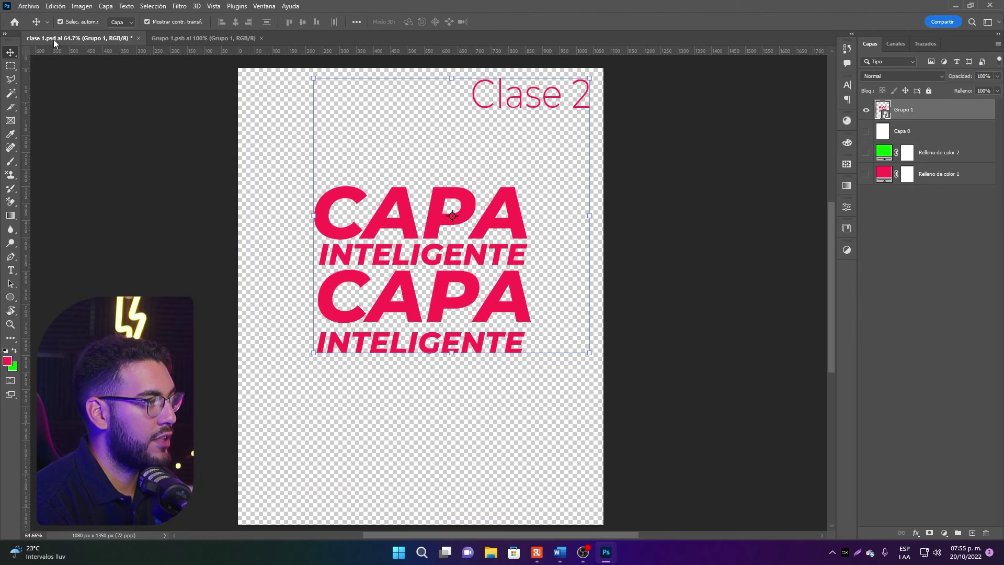
{"action": "left_click", "coordinate": [184, 37]}
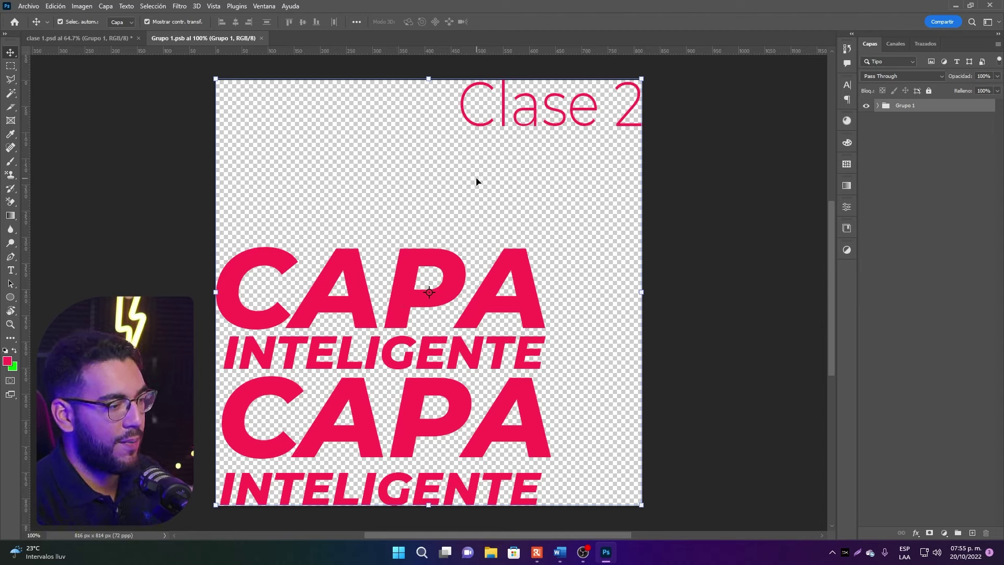
Recolour the top CAPA text white and commit the edit
{"action": "left_click", "coordinate": [447, 275]}
{"action": "double_click", "coordinate": [448, 276]}
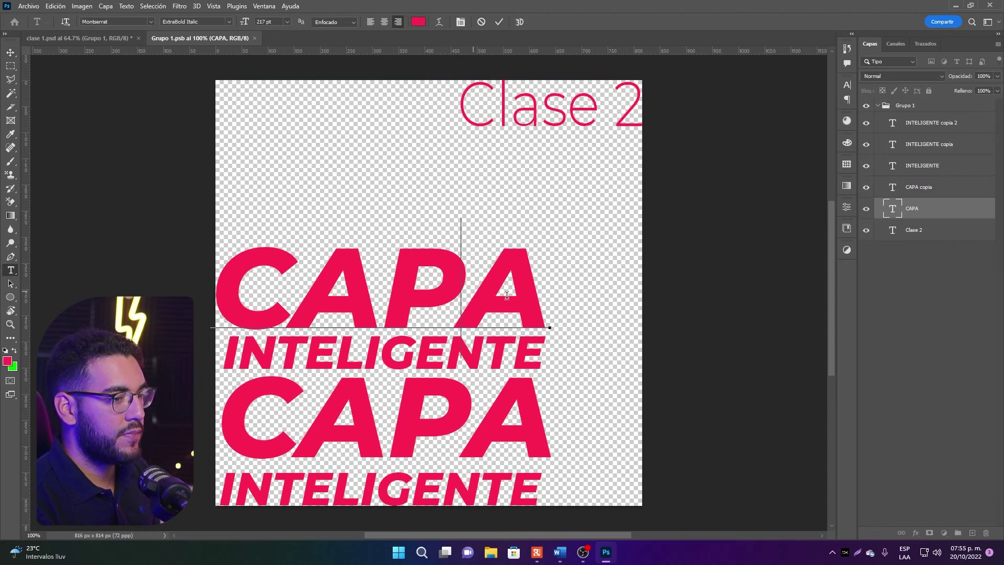
{"action": "left_click", "coordinate": [422, 23]}
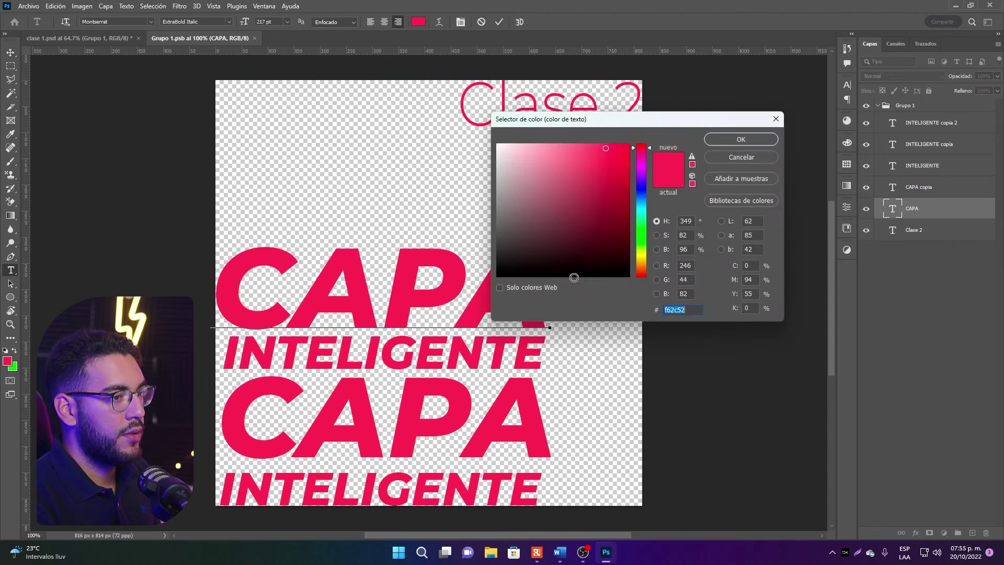
{"action": "left_click", "coordinate": [500, 147]}
{"action": "key", "text": "Return"}
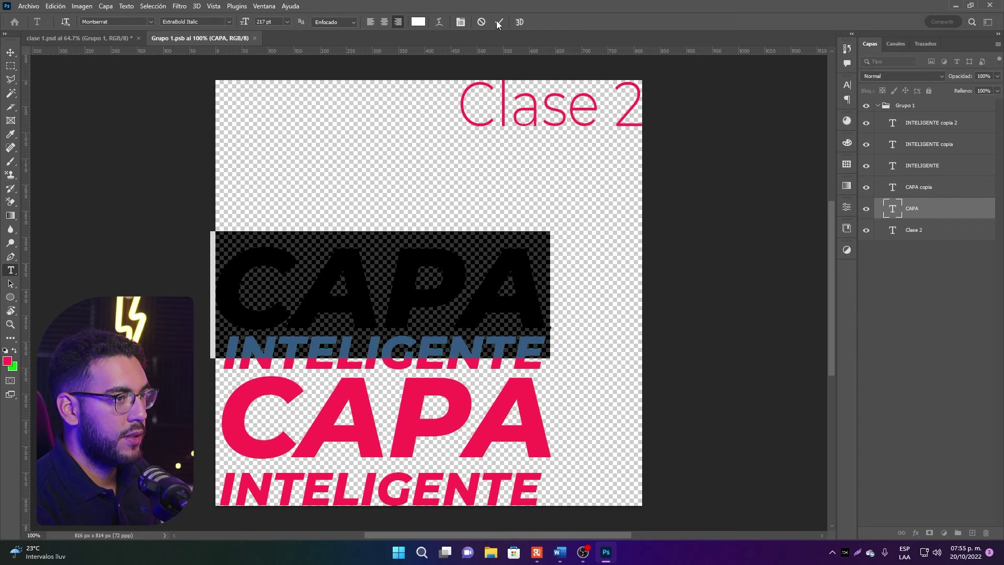
{"action": "key", "text": "ctrl+Return"}
Recolour the bottom INTELIGENTE line yellow #f6d72c, then select the whole canvas
{"action": "left_click_drag", "start_coordinate": [534, 493], "coordinate": [241, 495]}
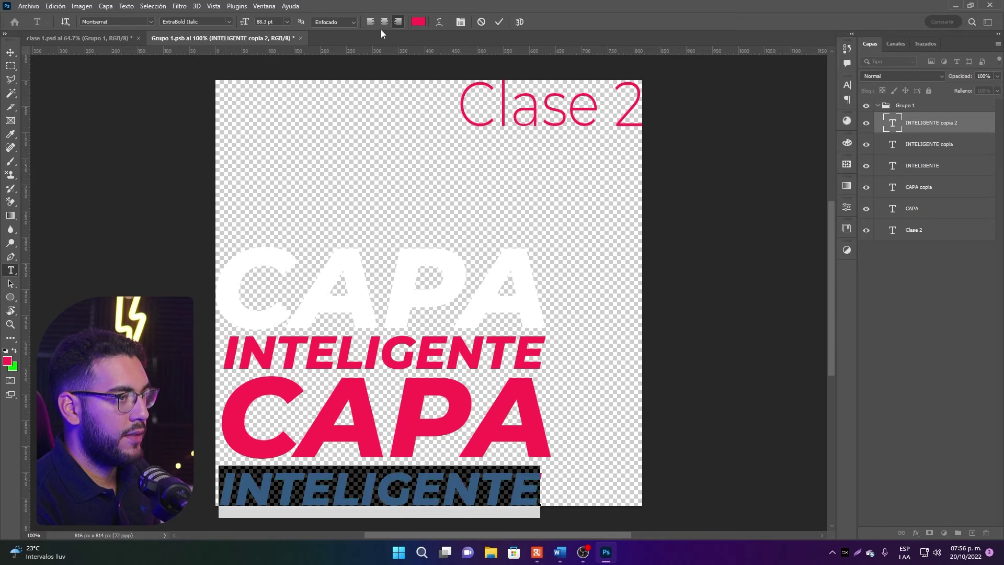
{"action": "left_click", "coordinate": [418, 22]}
{"action": "mouse_move", "coordinate": [641, 272]}
{"action": "left_mouse_down"}
{"action": "mouse_move", "coordinate": [641, 233]}
{"action": "mouse_move", "coordinate": [641, 260]}
{"action": "left_mouse_up"}
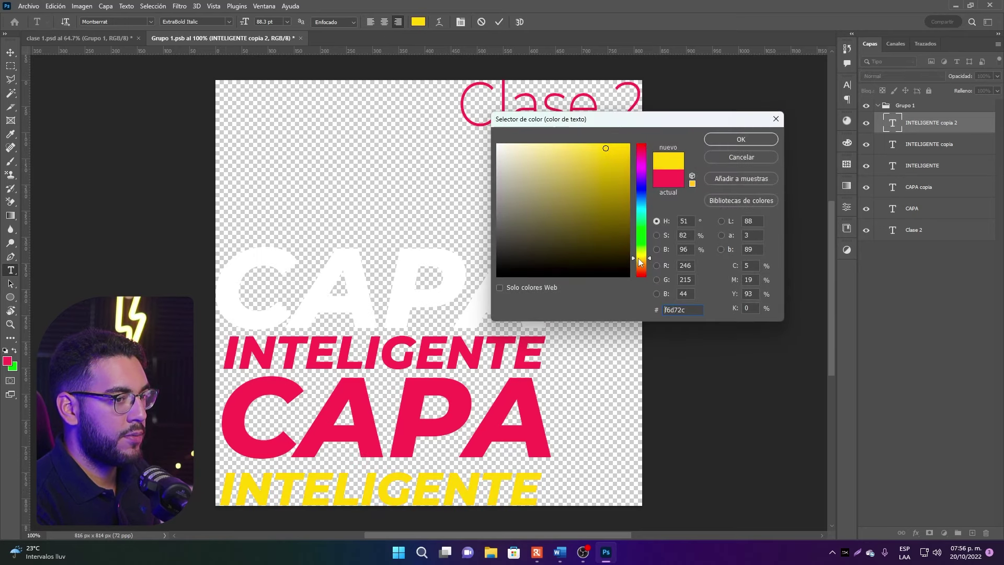
{"action": "left_click", "coordinate": [735, 145]}
{"action": "key", "text": "ctrl+Return"}
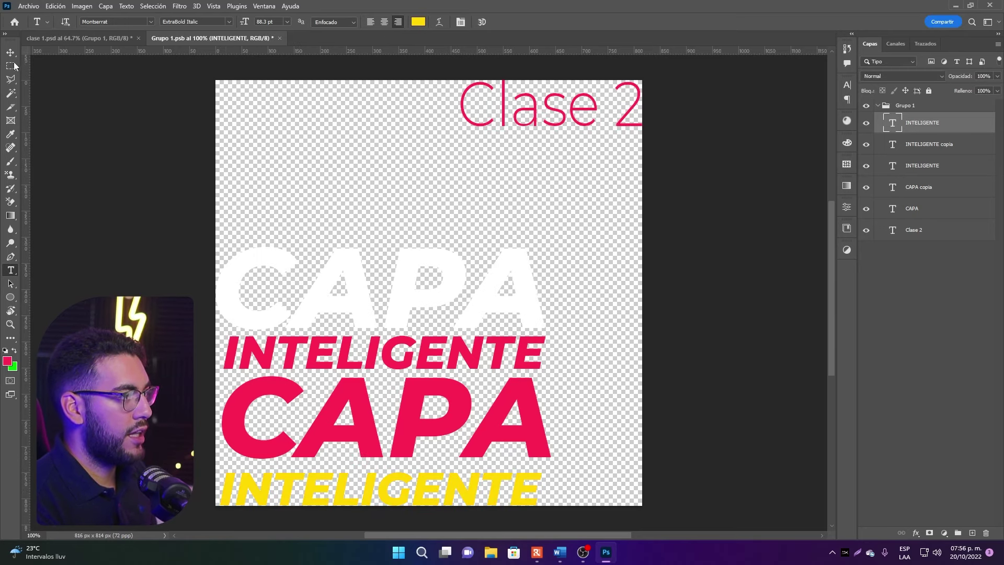
{"action": "left_click", "coordinate": [11, 52]}
{"action": "key", "text": "ctrl+a"}
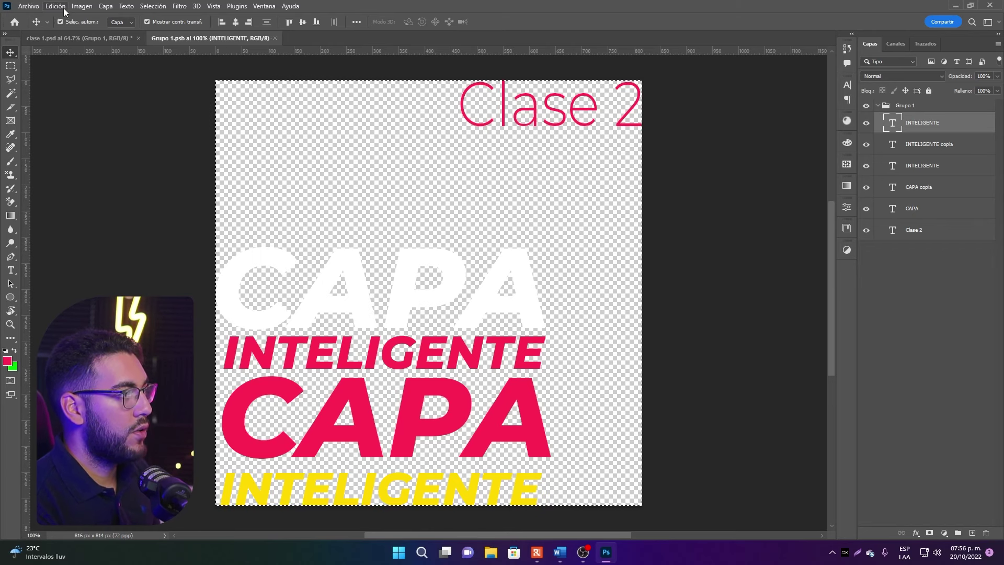
Clear the selection, return to clase 1.psd and show the green fill behind the text
{"action": "left_click", "coordinate": [28, 5]}
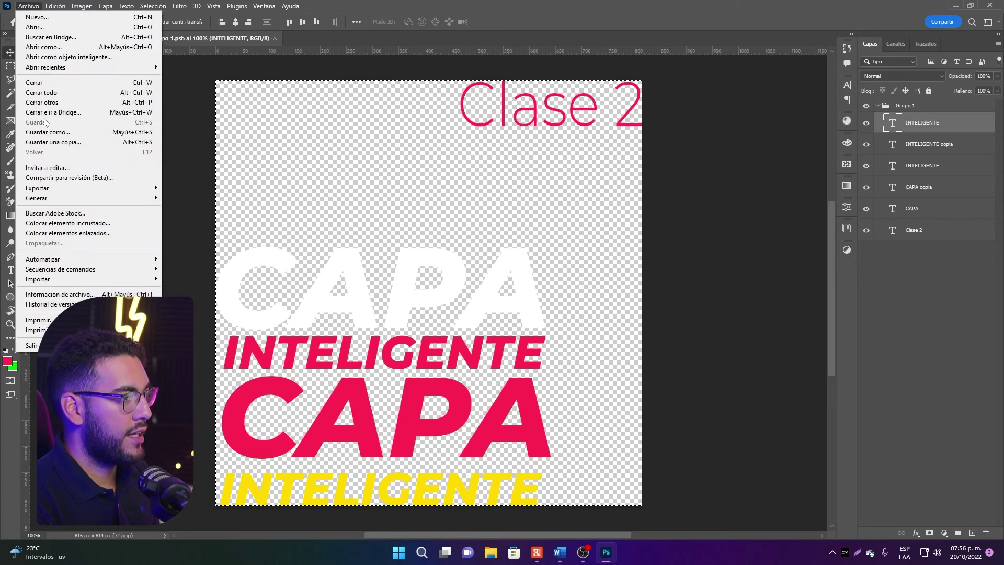
{"action": "key", "text": "Escape"}
{"action": "key", "text": "ctrl+d"}
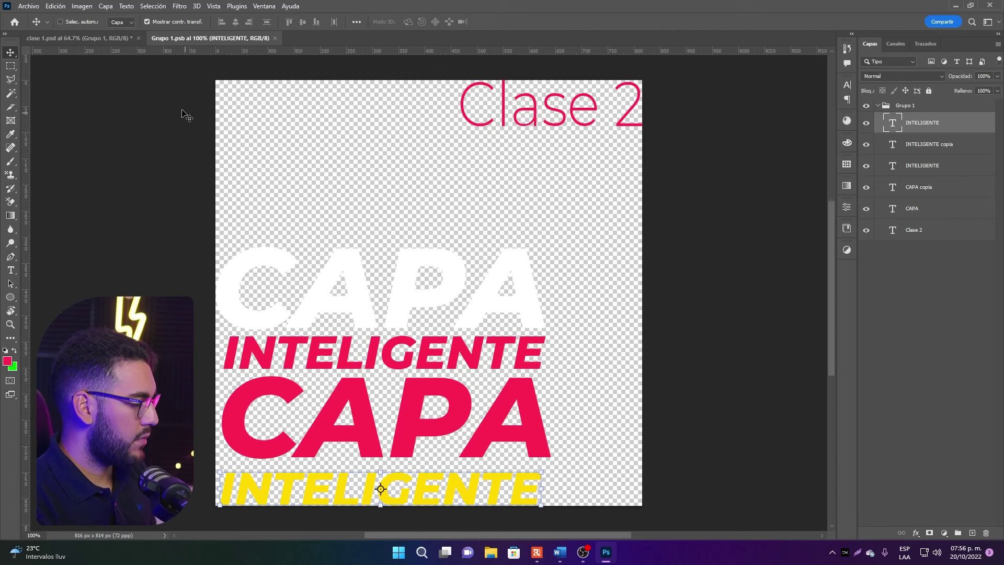
{"action": "left_click", "coordinate": [86, 38]}
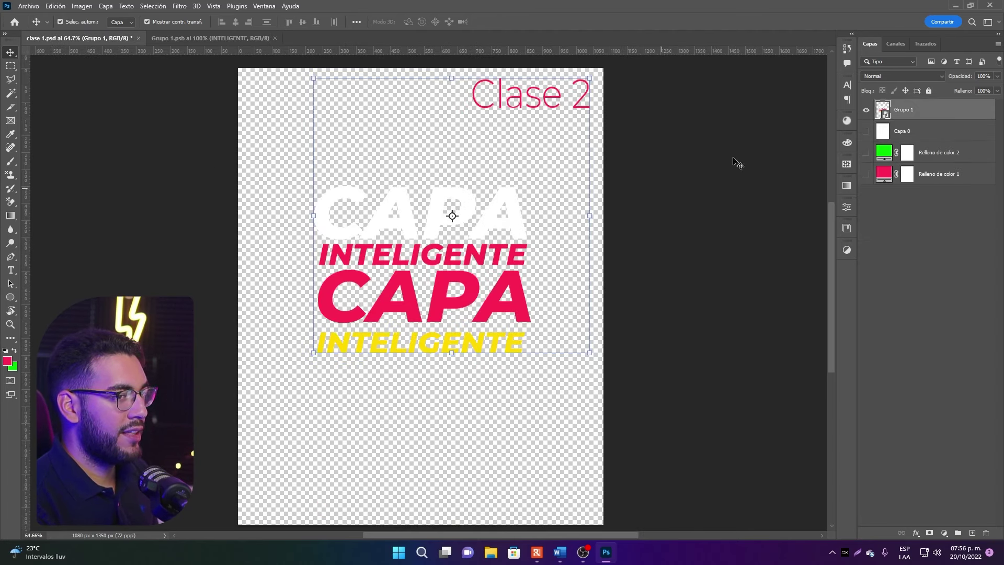
{"action": "left_click", "coordinate": [866, 153]}
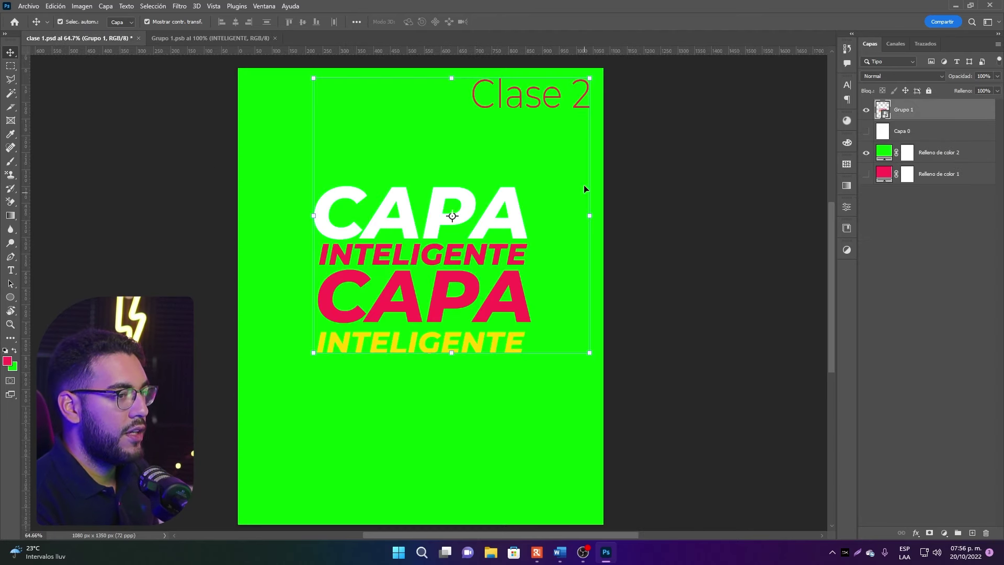
{"action": "left_click", "coordinate": [866, 110]}
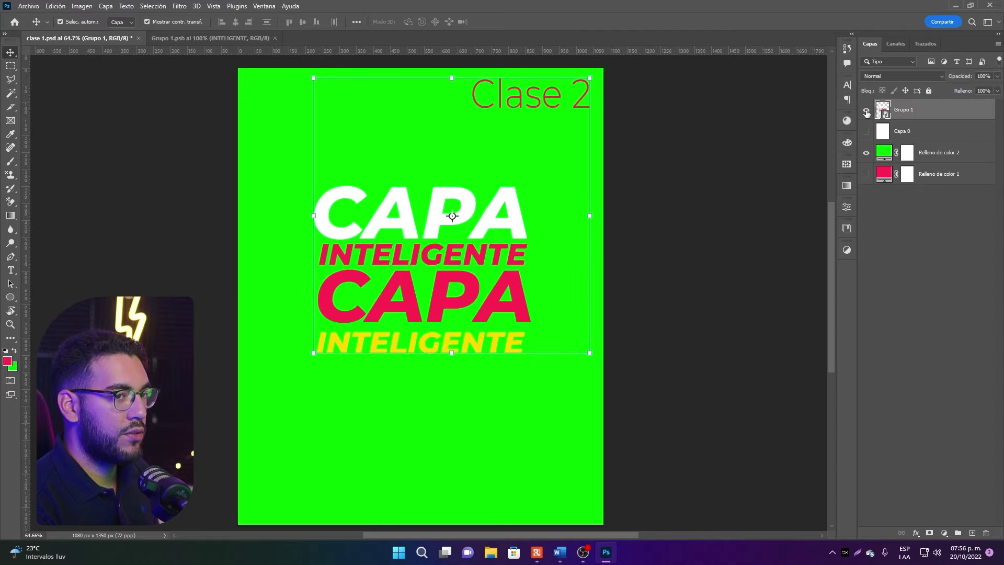
{"action": "left_click_drag", "start_coordinate": [438, 235], "coordinate": [457, 243]}
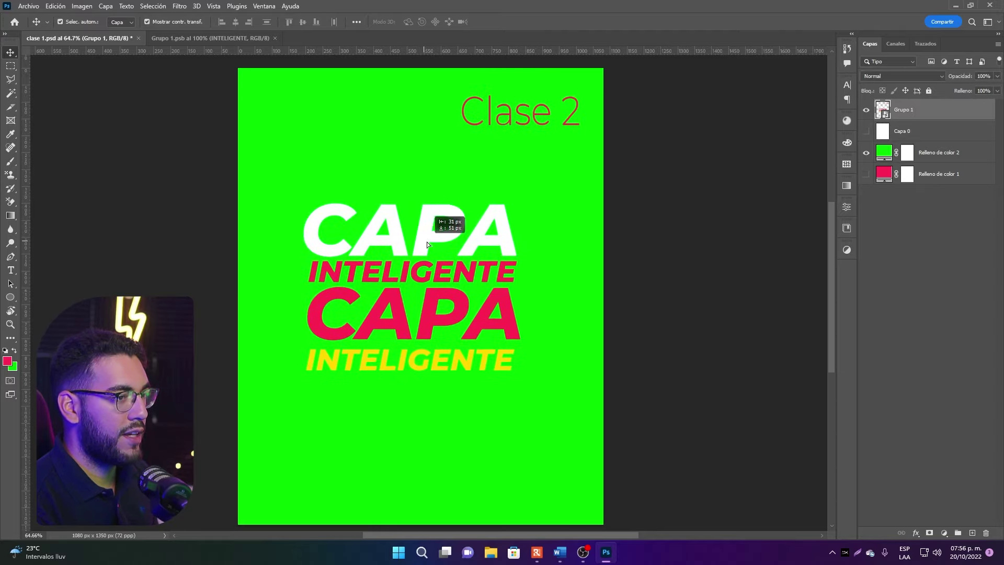
Reposition the text block in clase 1.psd and bring up Grupo 1.psb again
{"action": "double_click", "coordinate": [883, 109]}
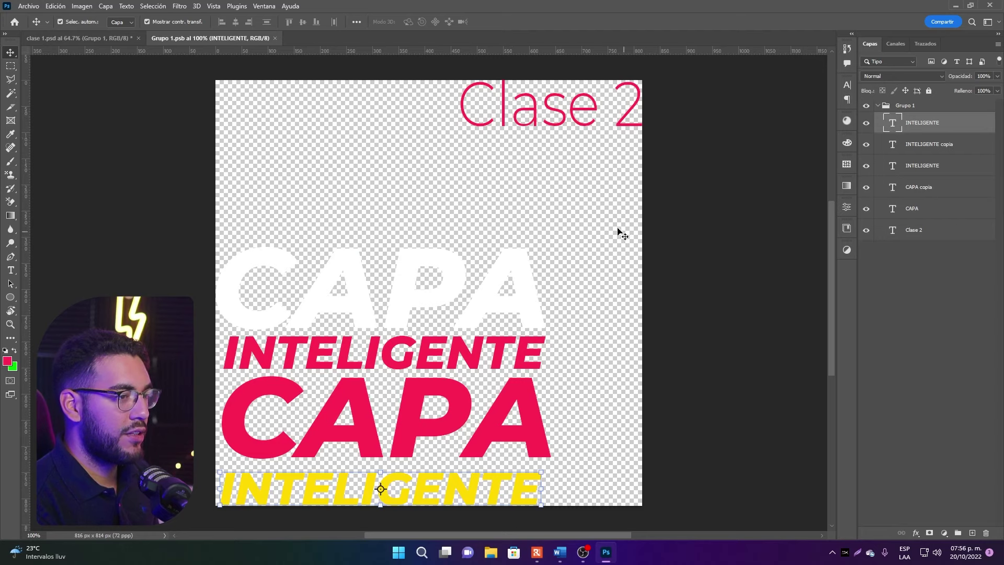
{"action": "left_click", "coordinate": [117, 38]}
{"action": "left_click_drag", "start_coordinate": [470, 247], "coordinate": [447, 264]}
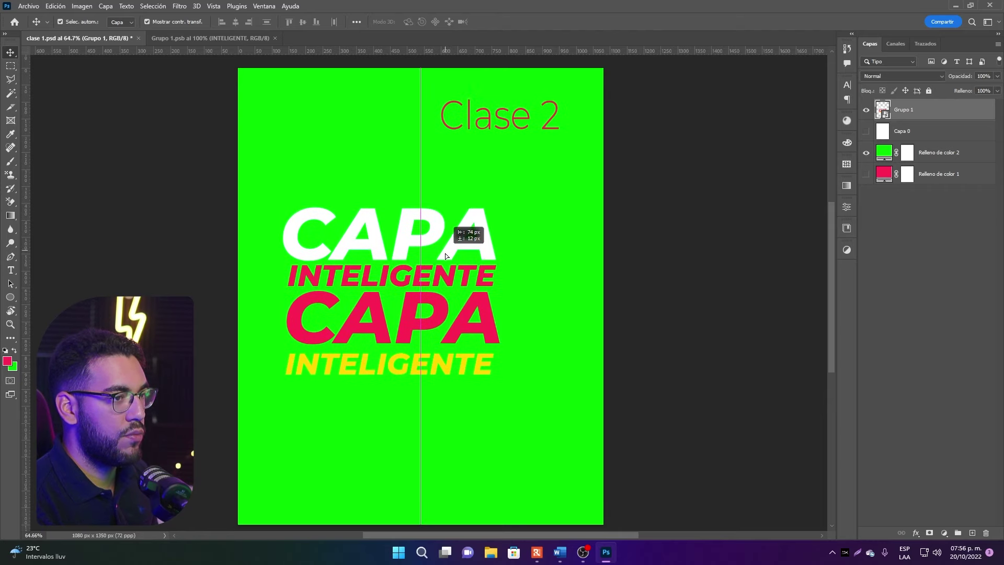
{"action": "left_click_drag", "start_coordinate": [447, 262], "coordinate": [442, 232]}
{"action": "left_click", "coordinate": [232, 40]}
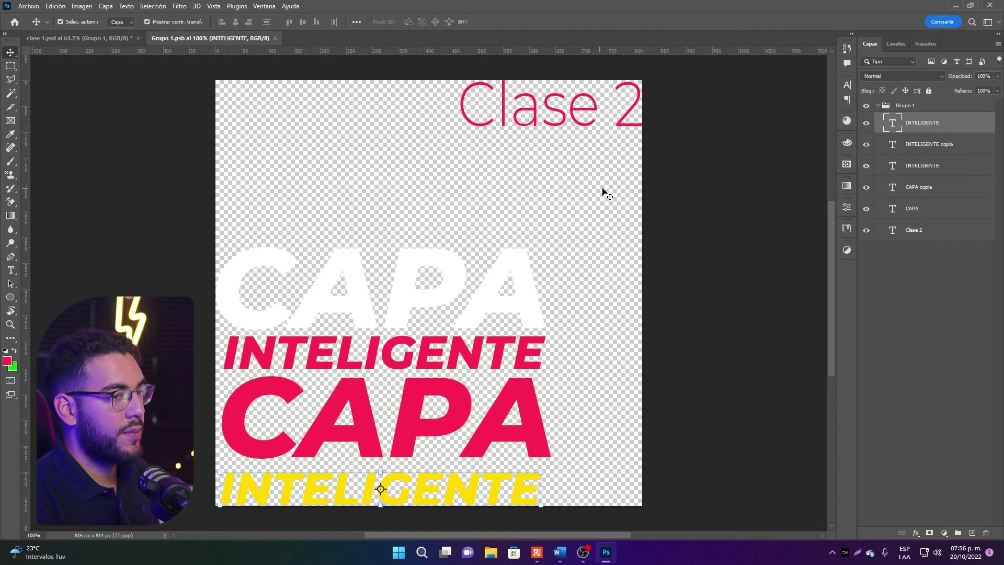
Open Blending Options for Clase 2 and enable several layer effects
{"action": "right_click", "coordinate": [924, 232]}
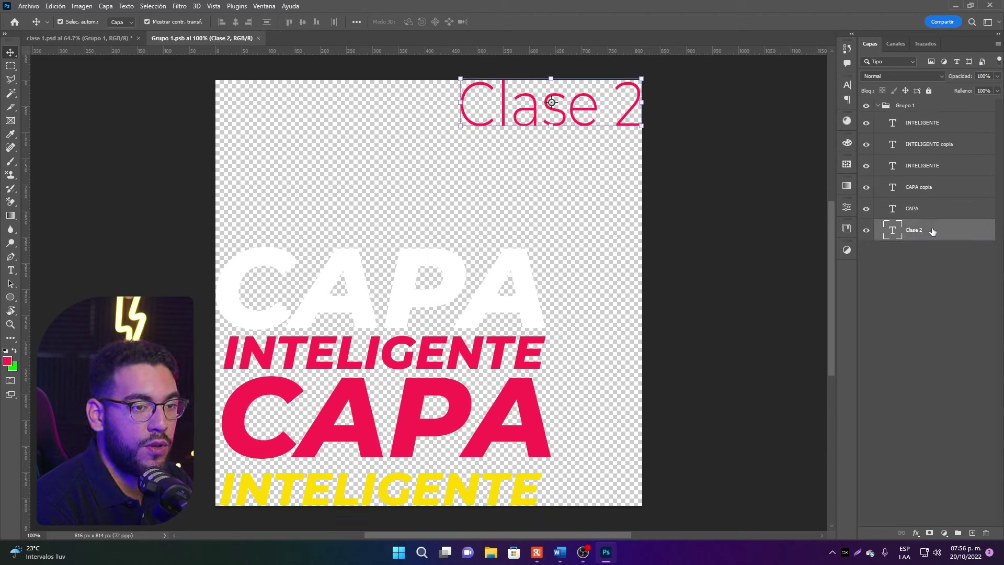
{"action": "key", "text": "Escape"}
{"action": "key", "text": "h"}
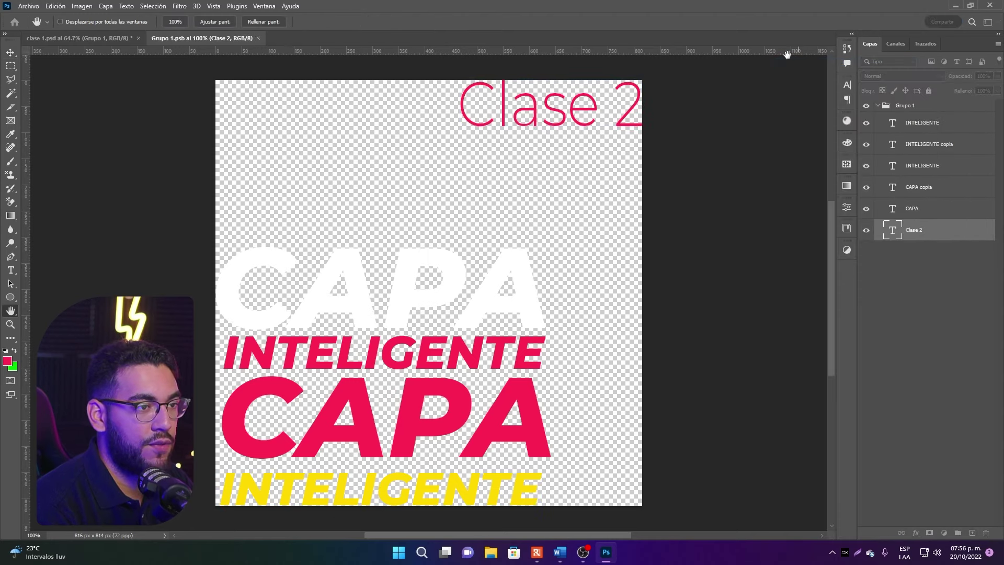
{"action": "left_click_drag", "start_coordinate": [570, 138], "coordinate": [678, 122]}
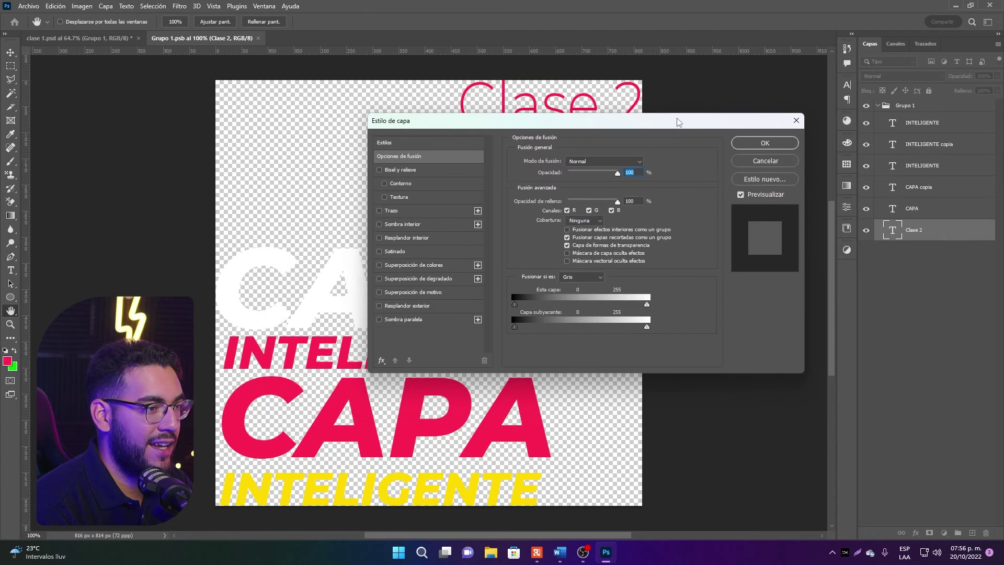
{"action": "left_click", "coordinate": [418, 320]}
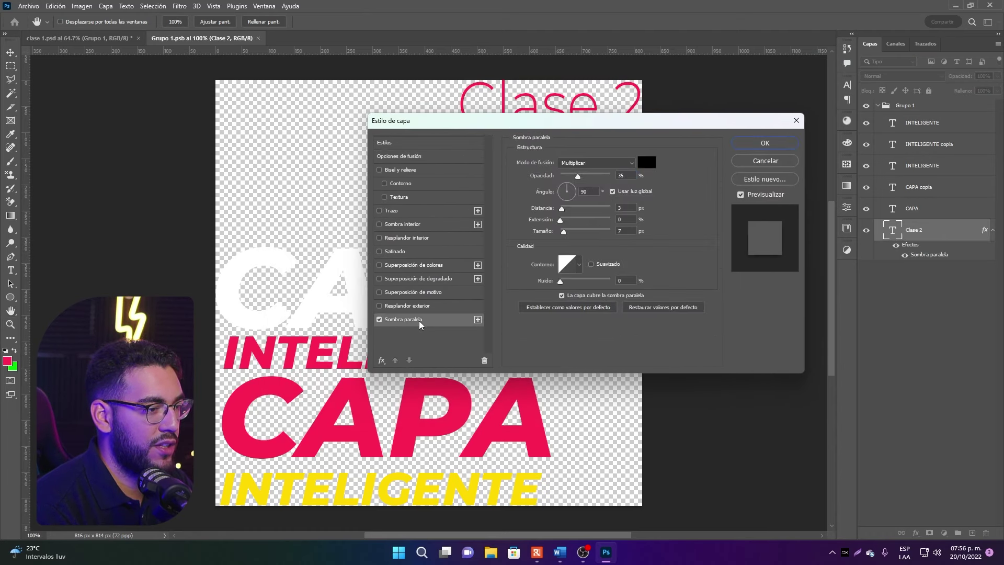
{"action": "left_click", "coordinate": [388, 307]}
{"action": "left_click", "coordinate": [399, 278]}
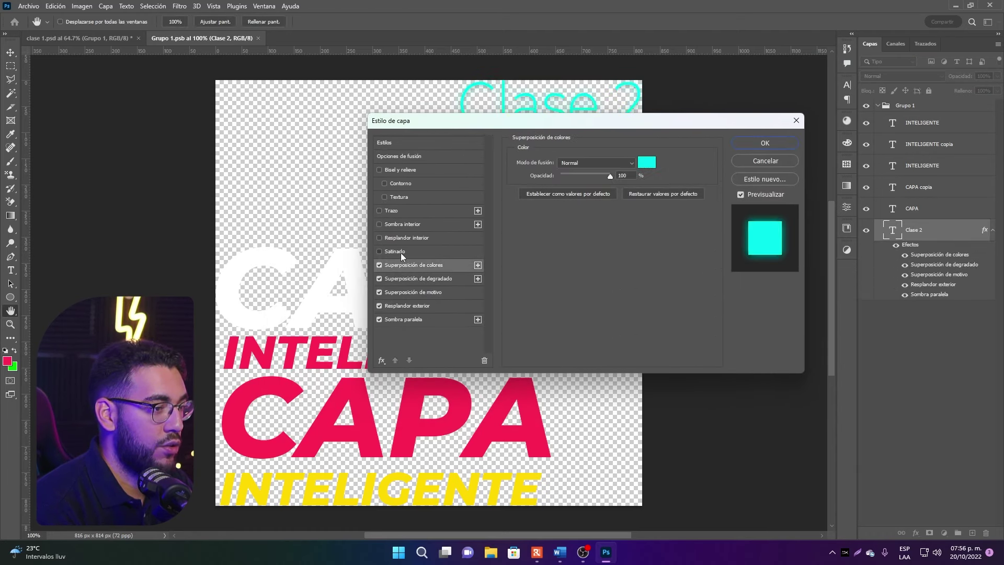
{"action": "left_click", "coordinate": [401, 251]}
{"action": "left_click", "coordinate": [400, 238]}
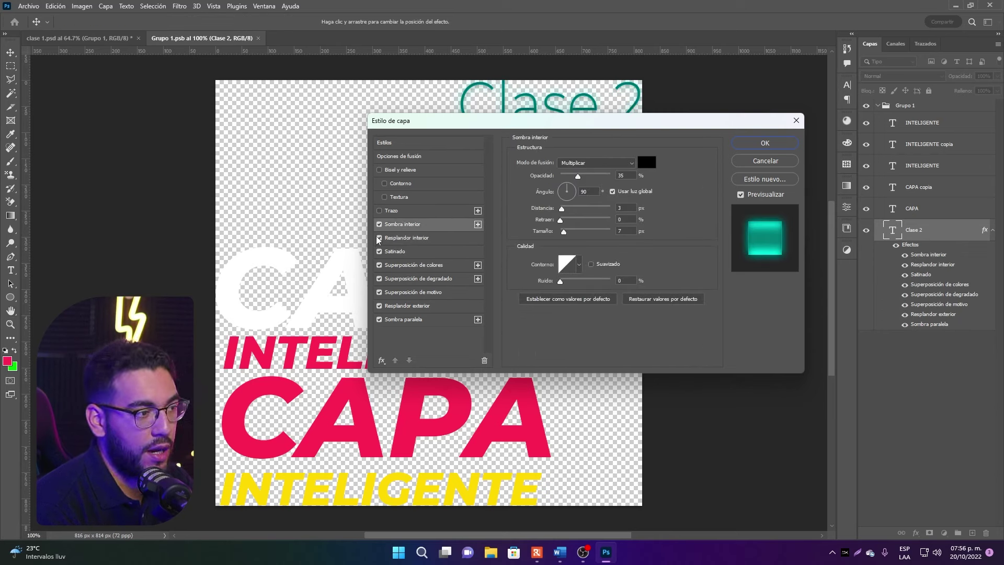
Turn those effects back off and confirm the layer style with none applied
{"action": "left_click", "coordinate": [379, 238]}
{"action": "left_click", "coordinate": [379, 251]}
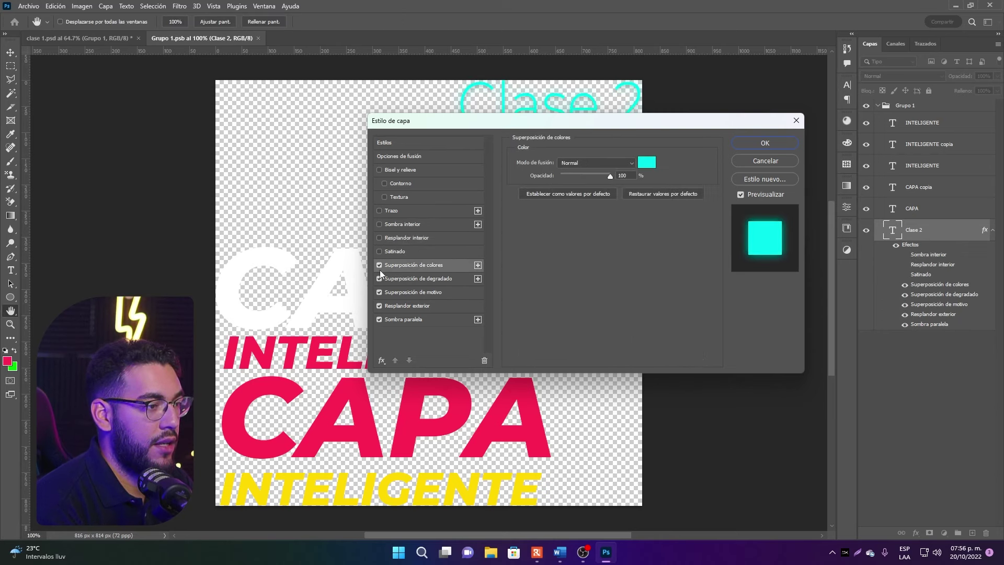
{"action": "left_click", "coordinate": [379, 265]}
{"action": "left_click", "coordinate": [379, 292]}
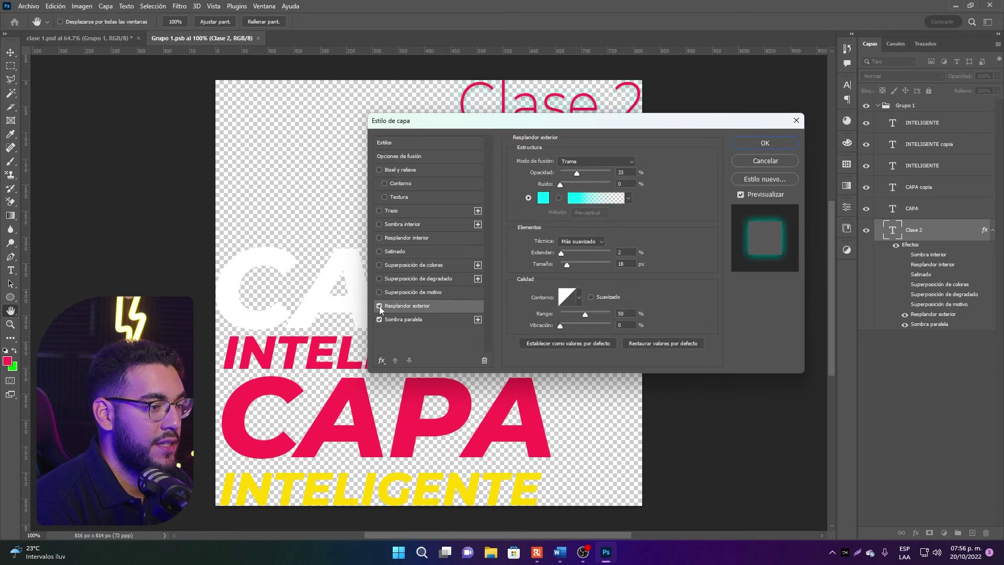
{"action": "left_click", "coordinate": [379, 306]}
{"action": "mouse_move", "coordinate": [465, 126]}
{"action": "left_mouse_down"}
{"action": "mouse_move", "coordinate": [310, 106]}
{"action": "mouse_move", "coordinate": [333, 87]}
{"action": "left_mouse_up"}
{"action": "left_click", "coordinate": [655, 110]}
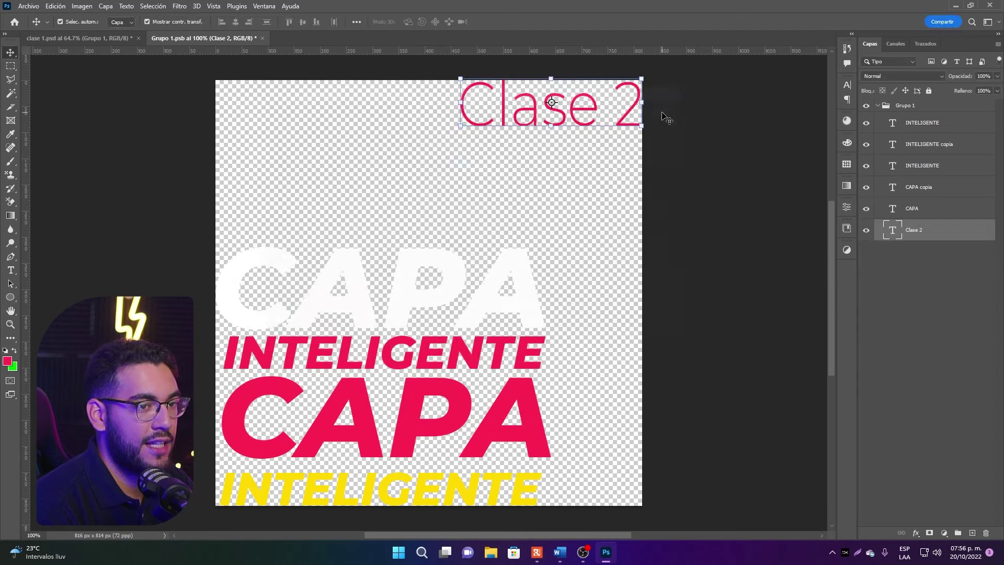
Collapse Grupo 1, switch to clase 1.psd and hide the green colour fill
{"action": "left_click", "coordinate": [877, 106]}
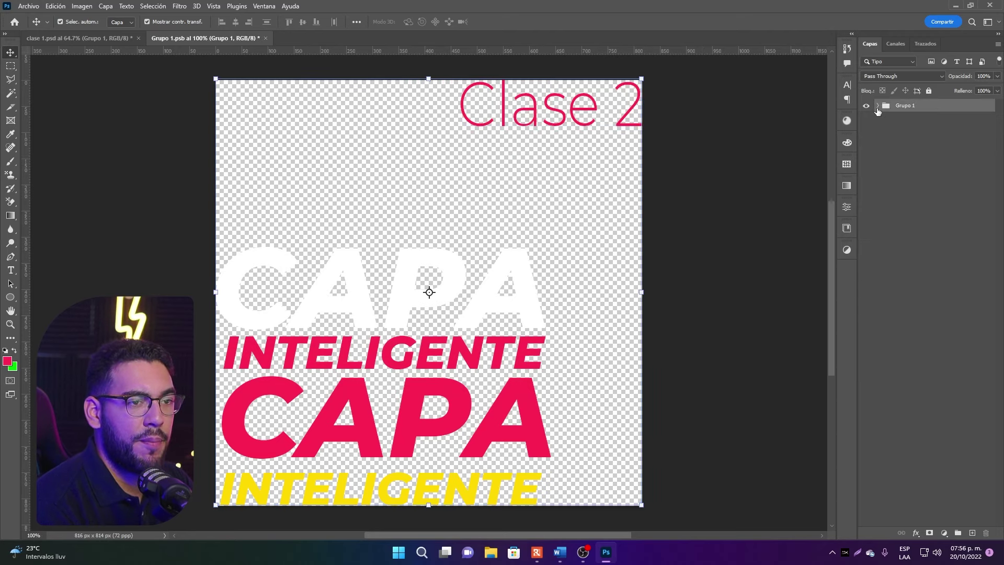
{"action": "left_click", "coordinate": [104, 38]}
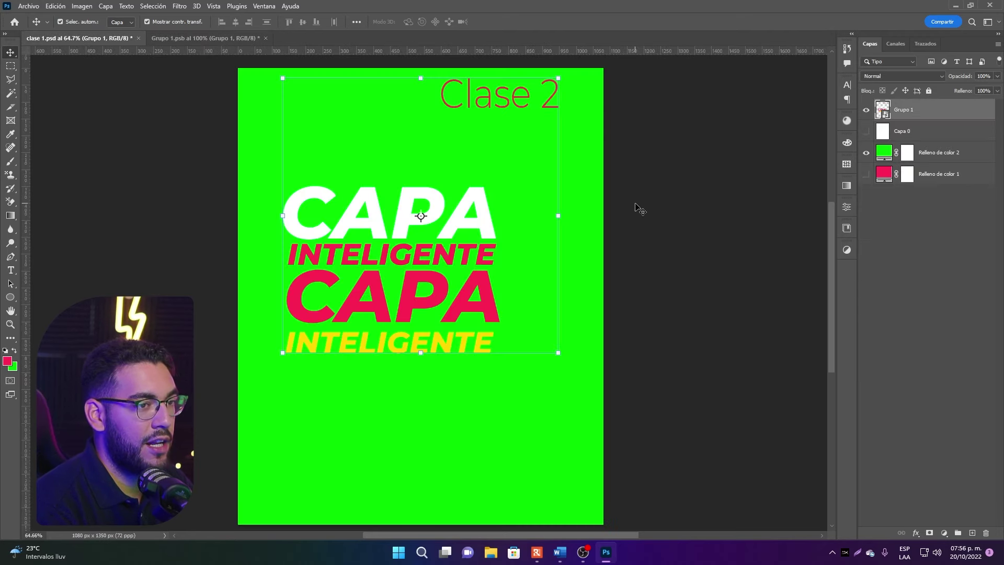
{"action": "left_click", "coordinate": [866, 154]}
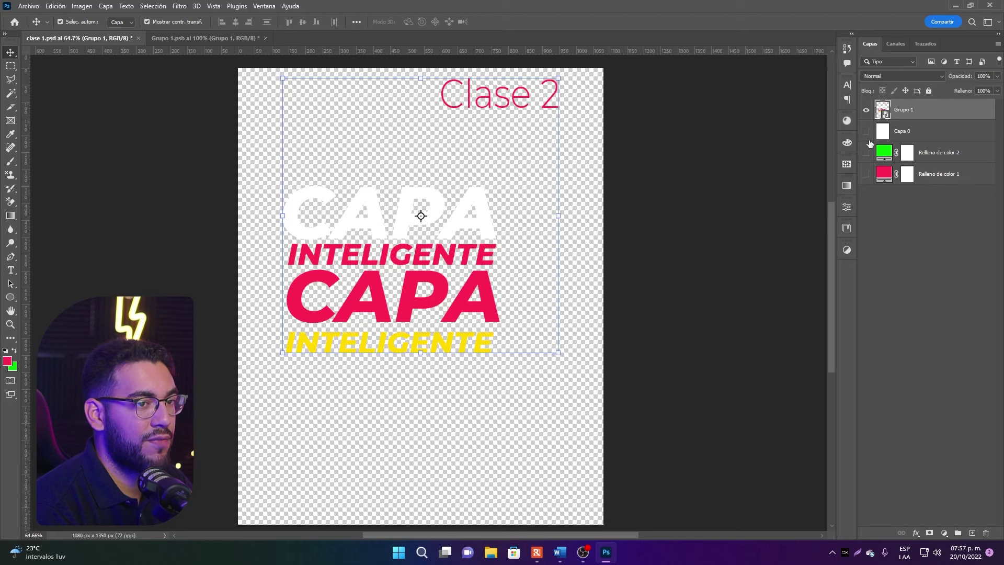
Reopen Grupo 1.psb and label Clase 2 red, CAPA green and CAPA copia violet
{"action": "double_click", "coordinate": [887, 111]}
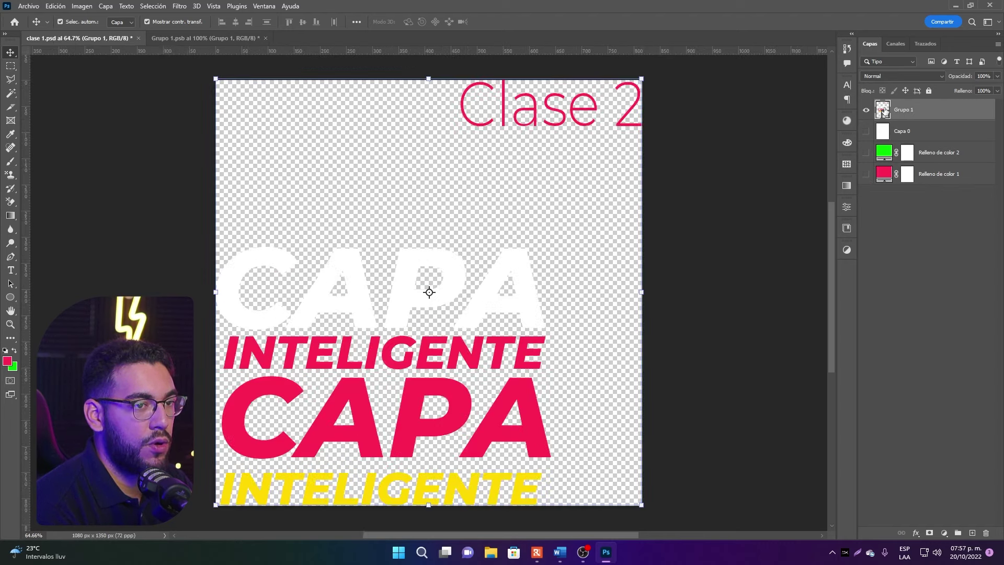
{"action": "left_click", "coordinate": [878, 106]}
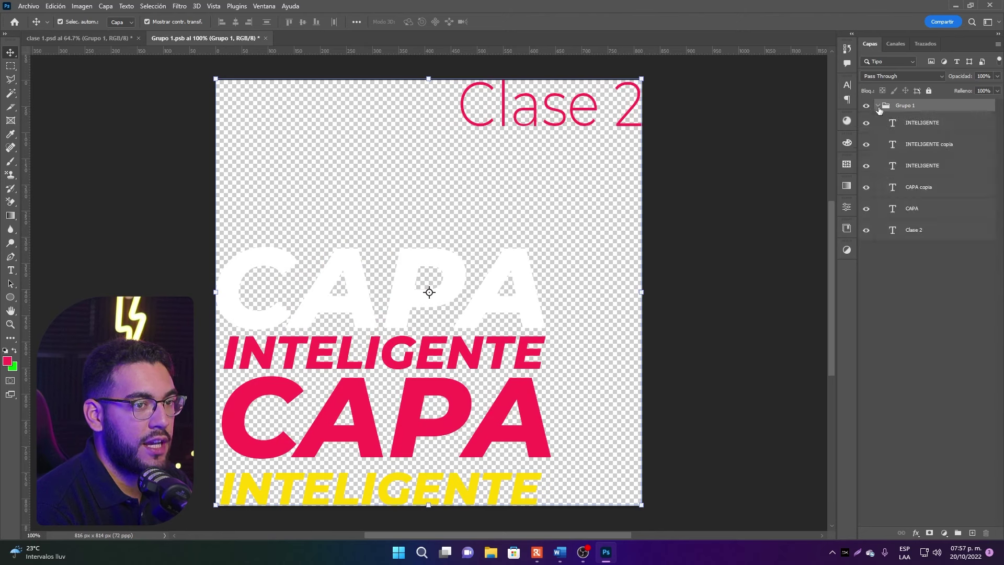
{"action": "left_click", "coordinate": [913, 230]}
{"action": "right_click", "coordinate": [913, 231]}
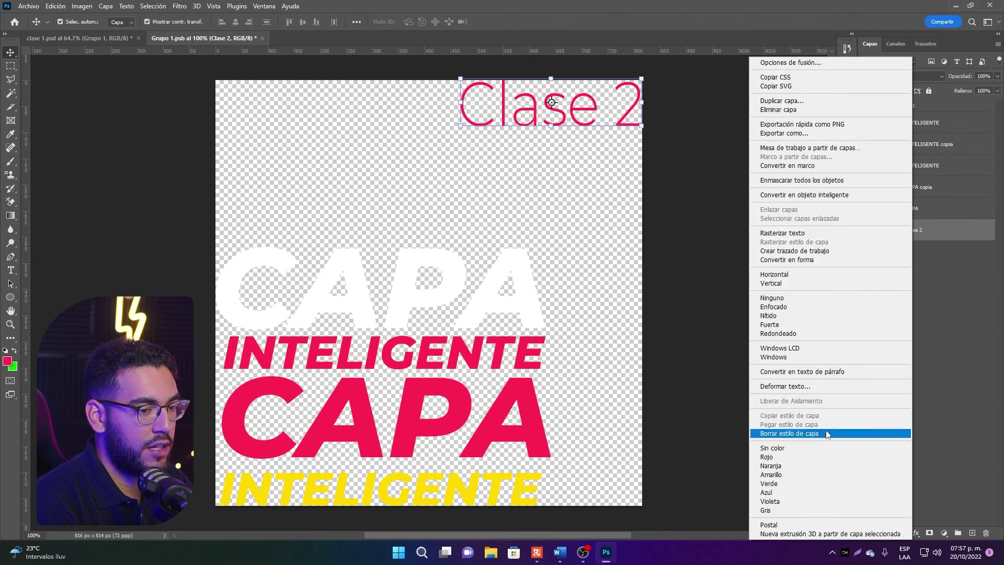
{"action": "left_click", "coordinate": [784, 458]}
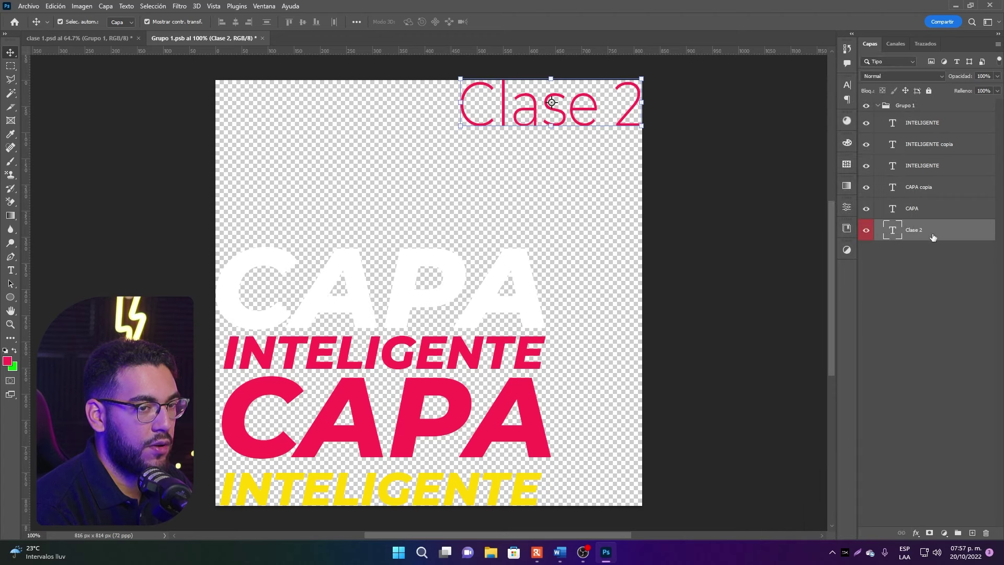
{"action": "right_click", "coordinate": [945, 212]}
{"action": "left_click", "coordinate": [820, 484]}
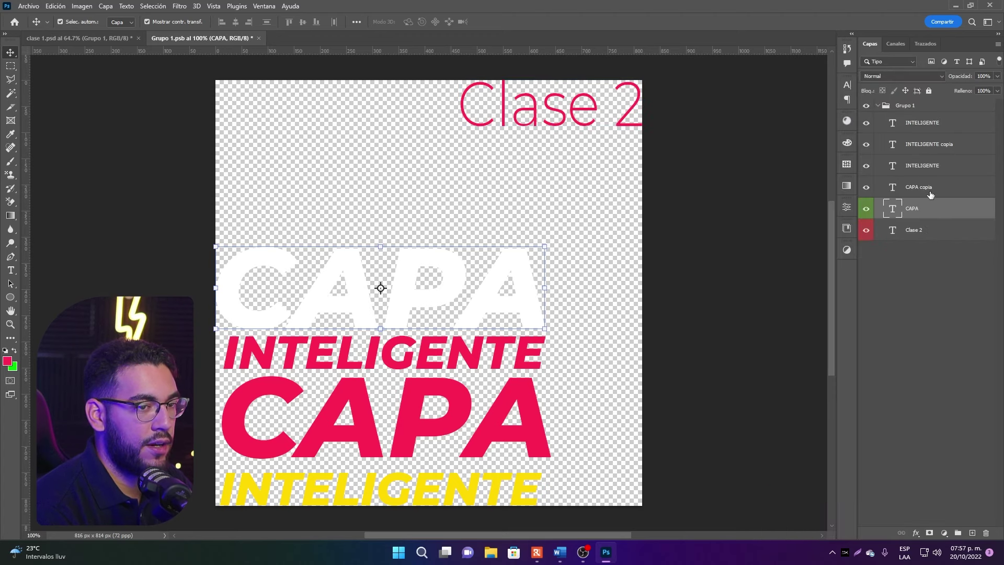
{"action": "right_click", "coordinate": [930, 192]}
{"action": "left_click", "coordinate": [814, 503]}
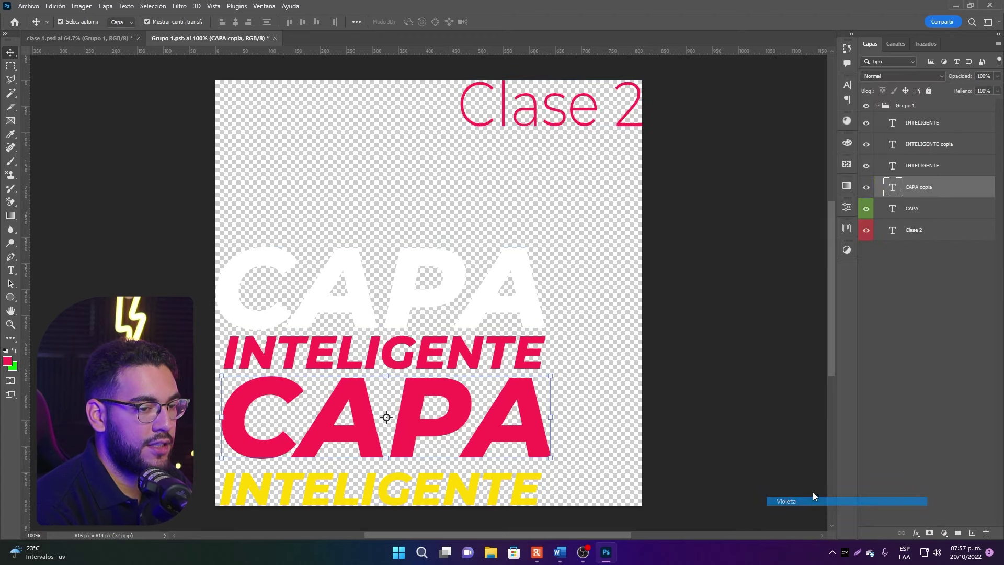
Select Clase 2, CAPA and CAPA copia in turn to check their labels
{"action": "left_click", "coordinate": [921, 231]}
{"action": "left_click", "coordinate": [922, 207]}
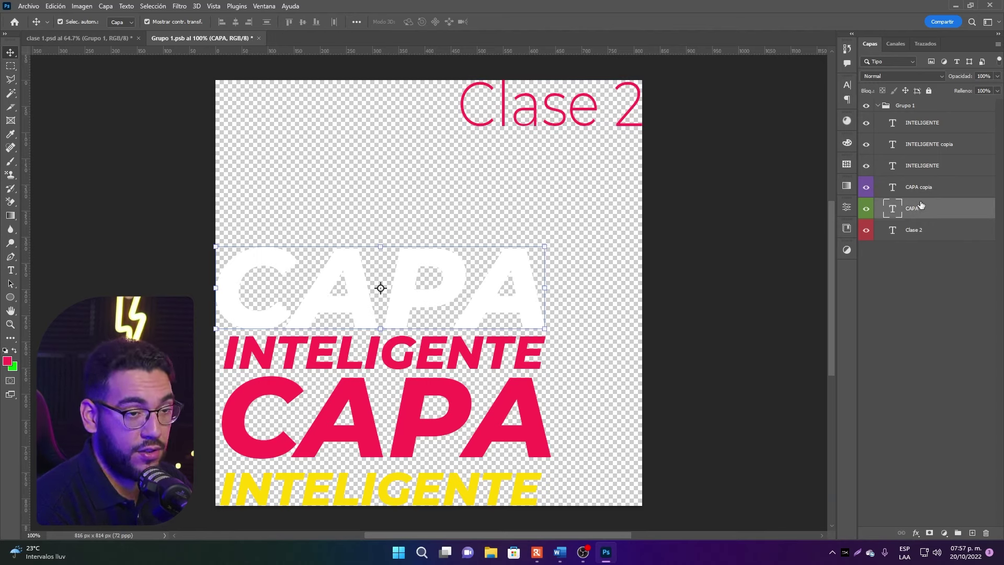
{"action": "left_click", "coordinate": [915, 191]}
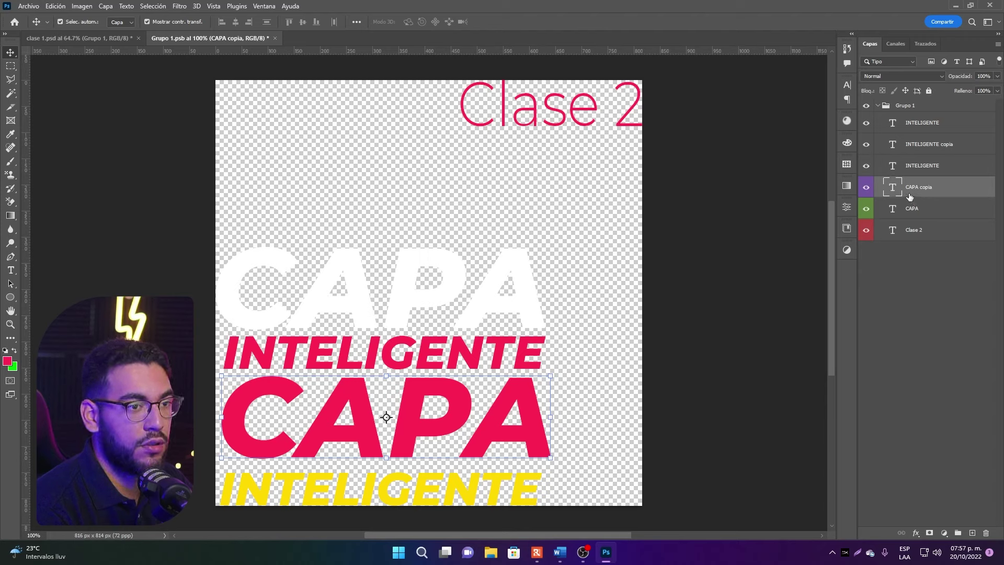
{"action": "left_click", "coordinate": [943, 213]}
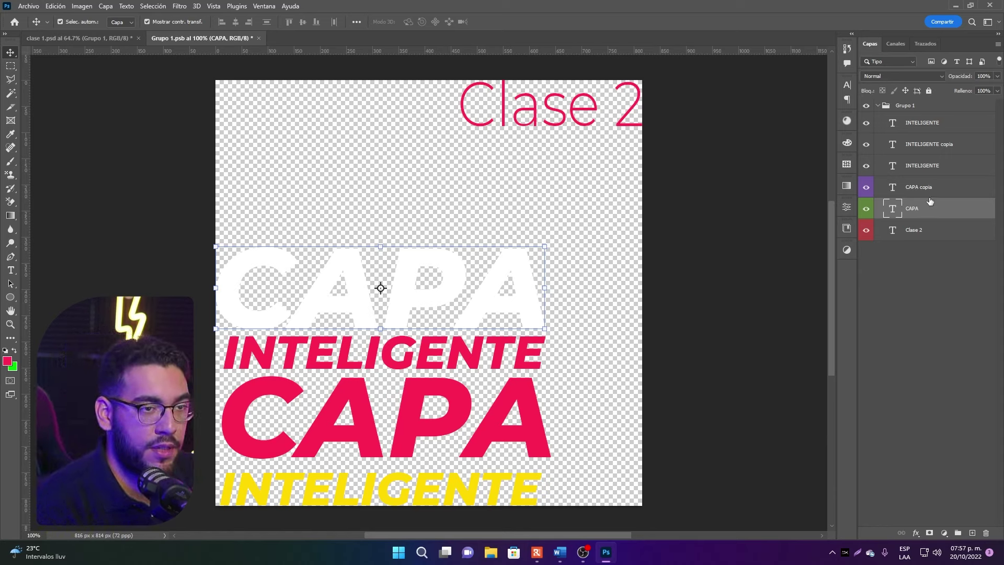
Browse the fill/adjustment layer list without adding one, deselect, and return to clase 1.psd
{"action": "left_click", "coordinate": [945, 532]}
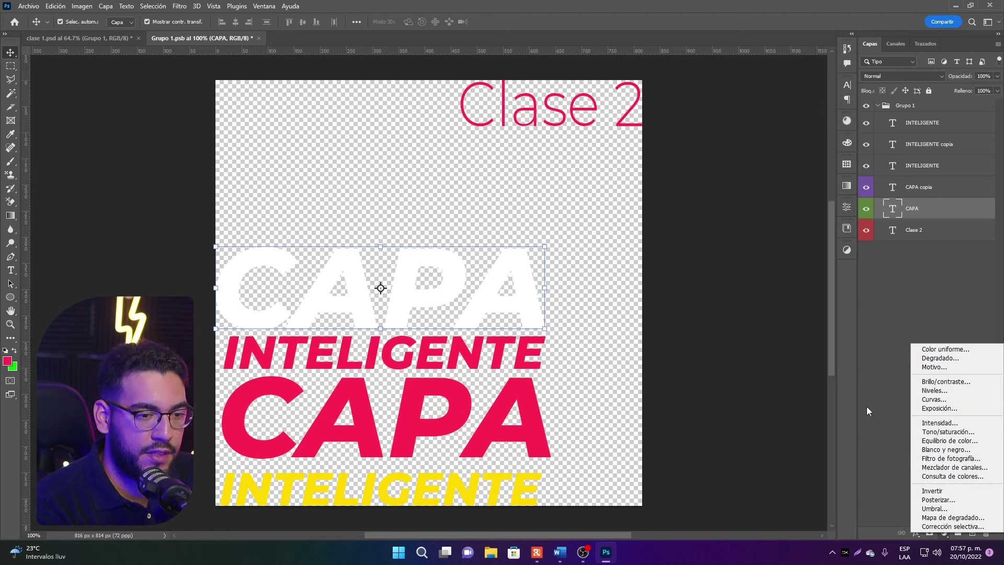
{"action": "left_click", "coordinate": [874, 466]}
{"action": "left_click", "coordinate": [943, 534]}
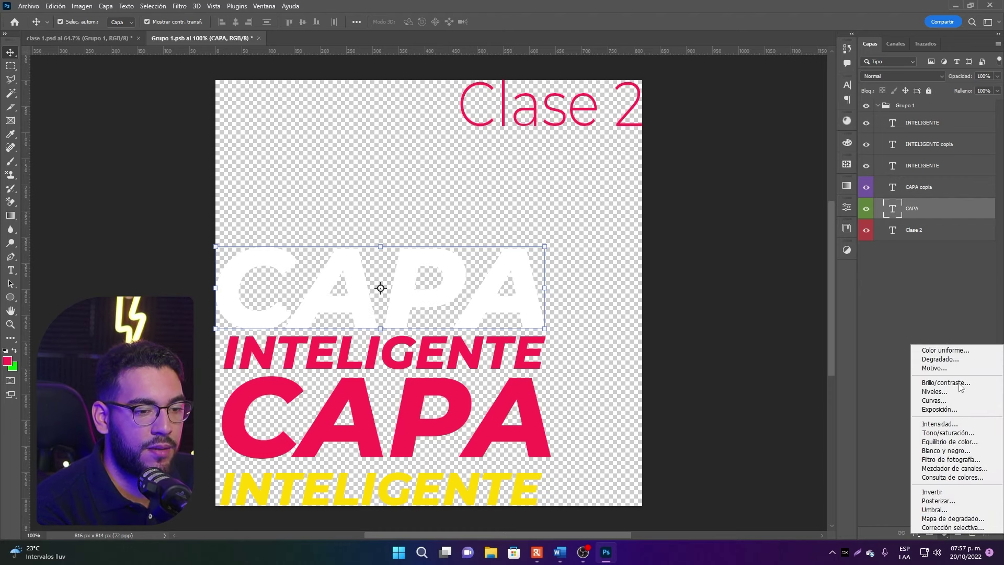
{"action": "left_click", "coordinate": [869, 366]}
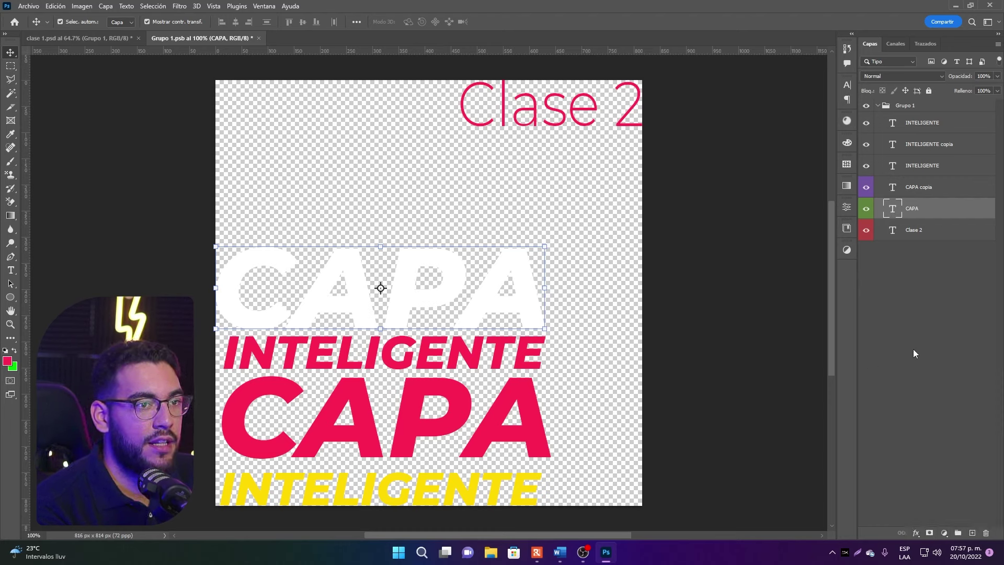
{"action": "left_click", "coordinate": [636, 276]}
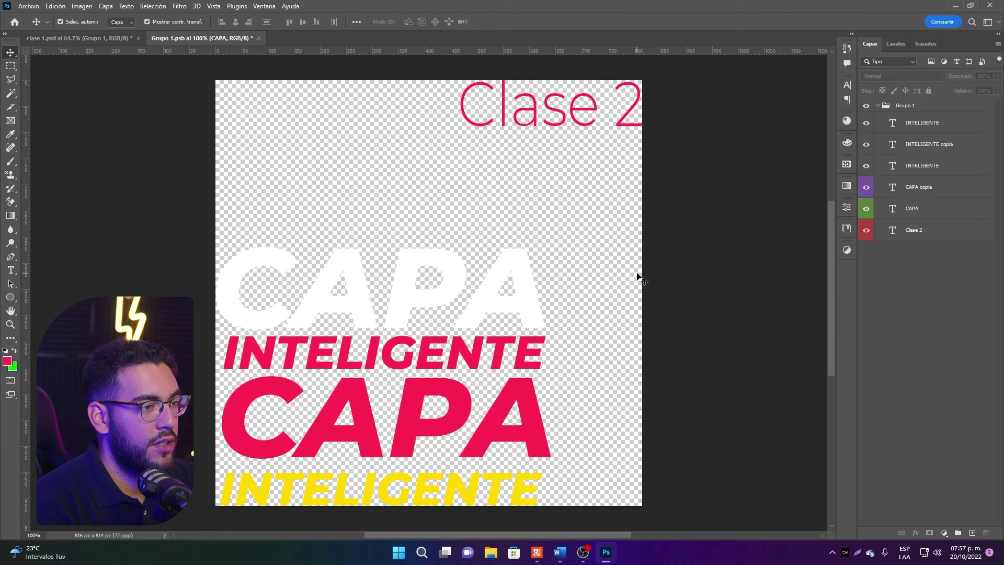
{"action": "left_click", "coordinate": [99, 36]}
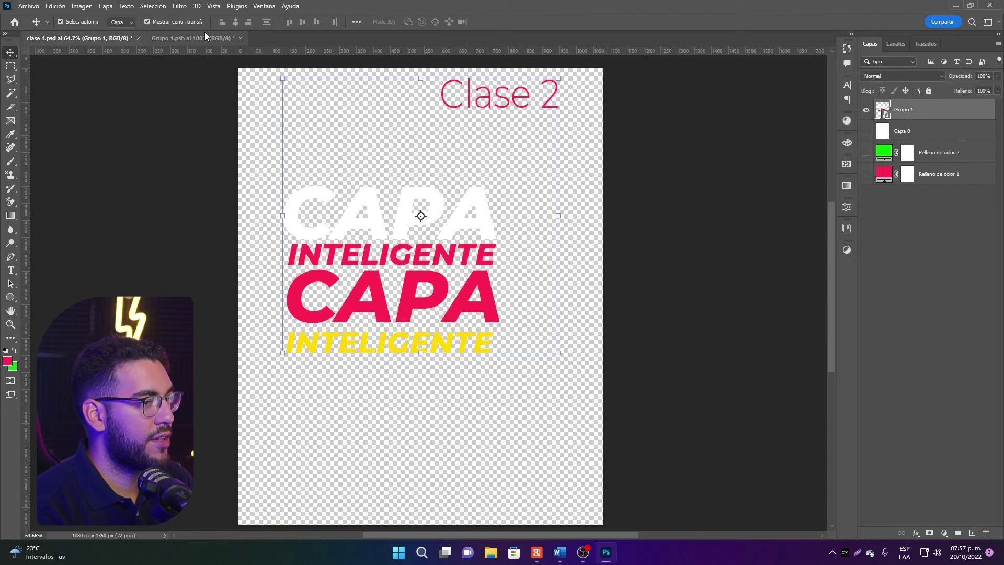